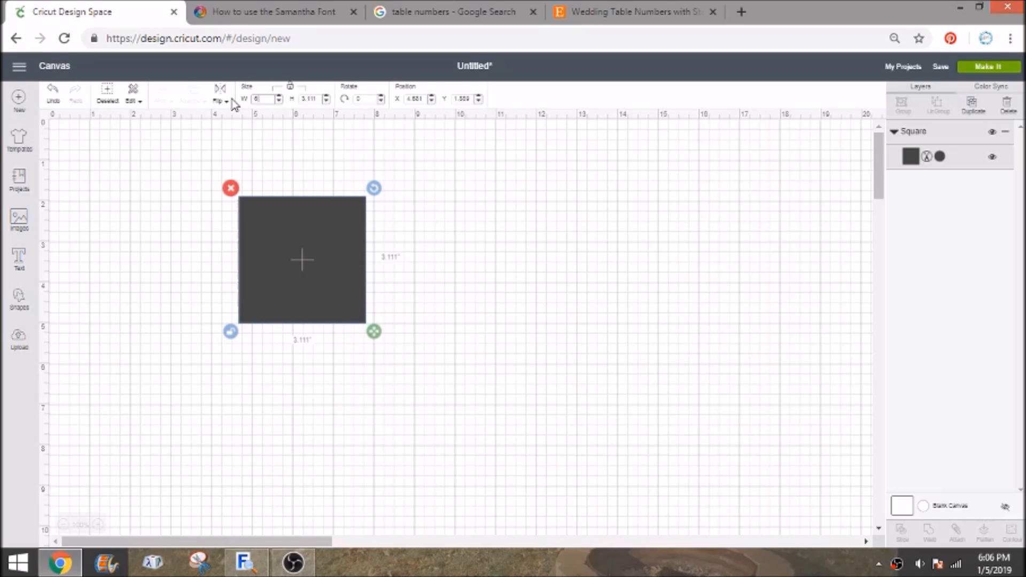
- Resize the dark square to 6 inches wide and 4 inches high
key(Return)
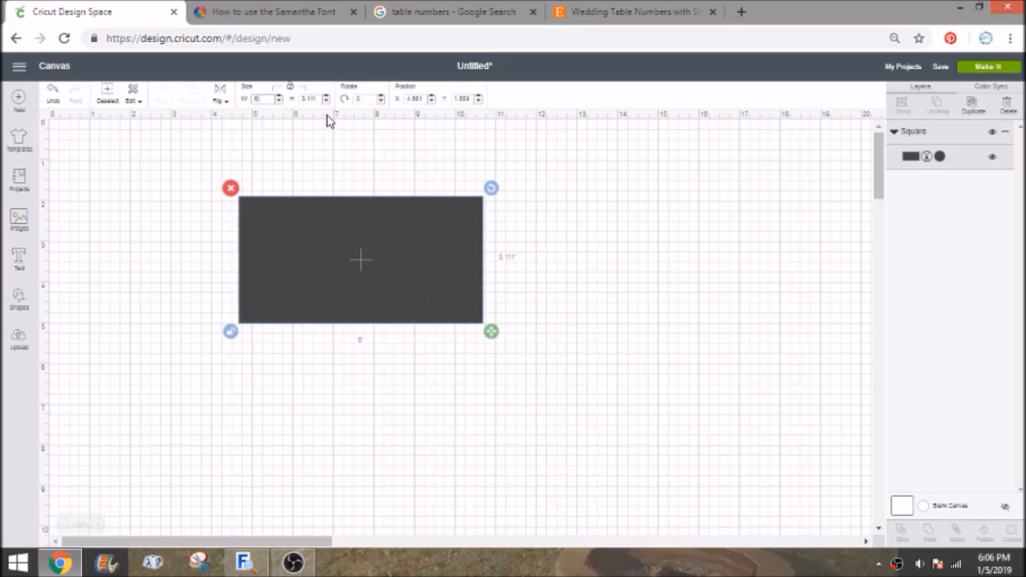
click(319, 98)
text(4)
key(Return)
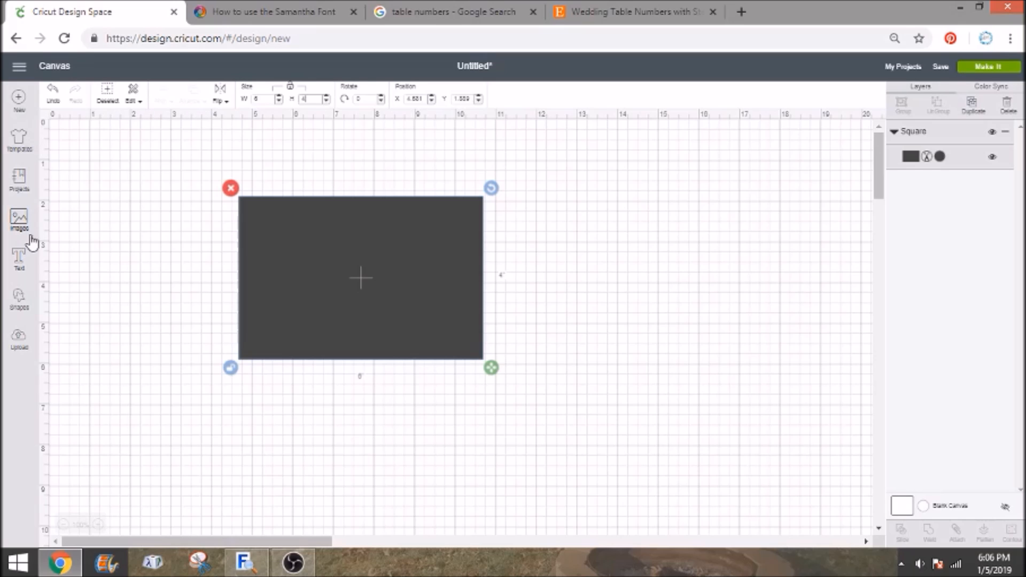
- Add the text "One" and place it over the canvas area just beside the dark rectangle
click(20, 260)
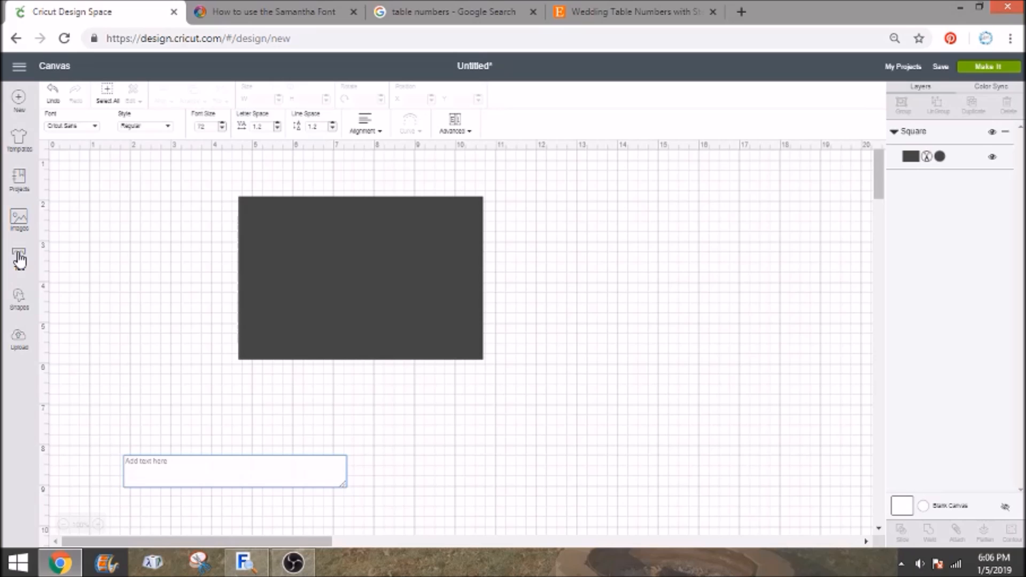
text(One)
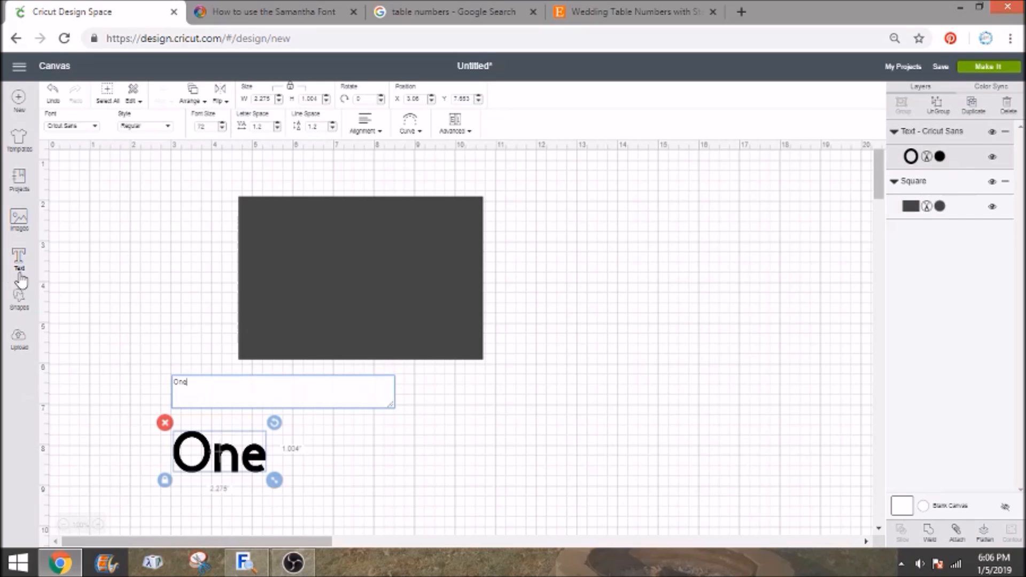
drag(217, 461, 198, 327)
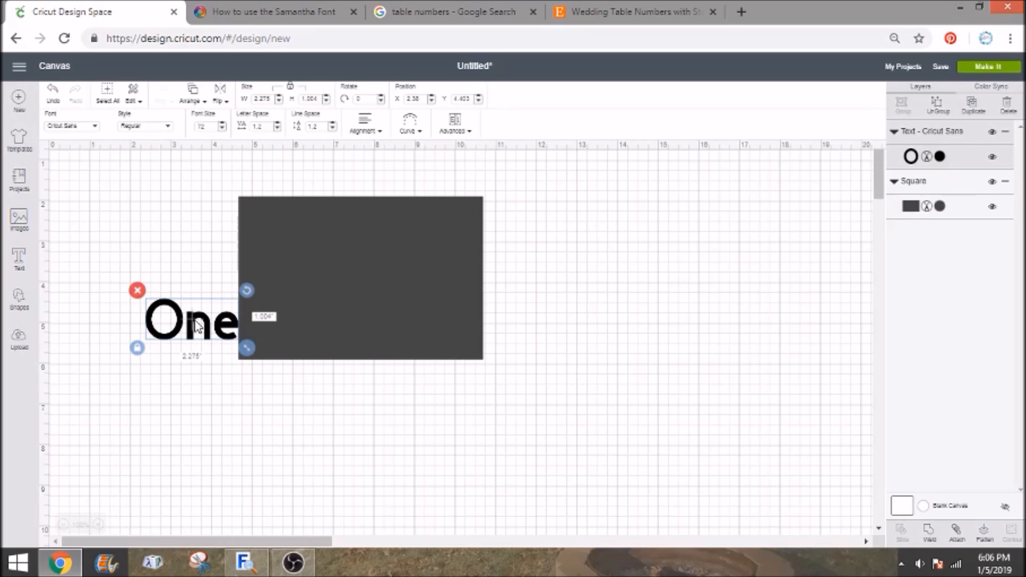
- Set the text's font to Magnolia Sky and enlarge it to about 4.8 inches wide
click(89, 127)
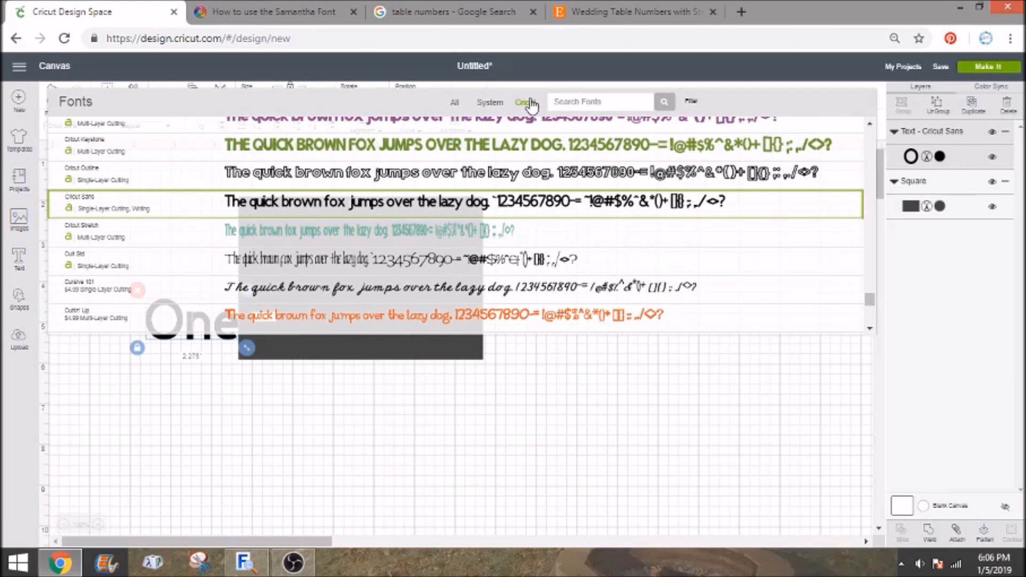
click(558, 100)
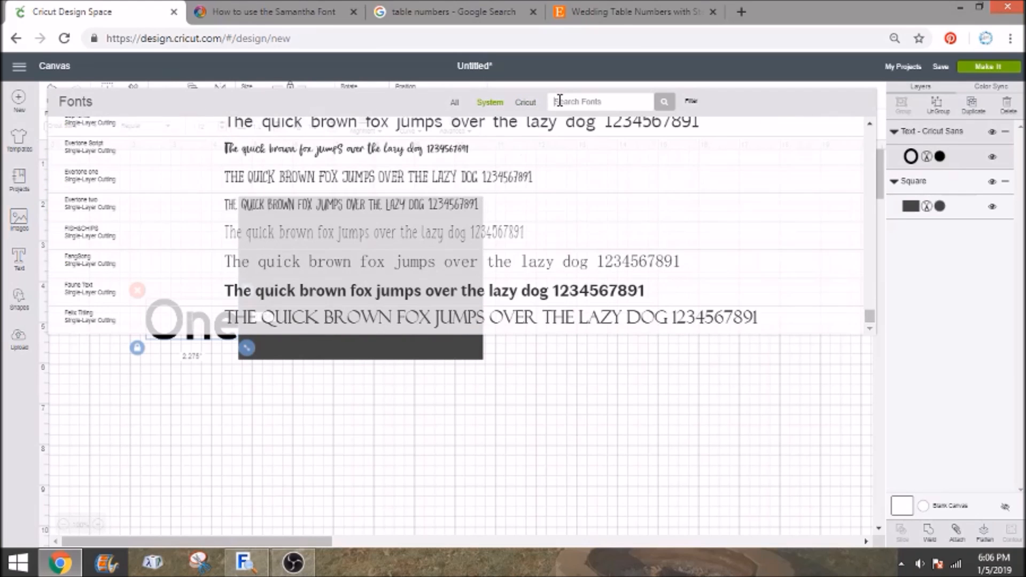
text(magnol)
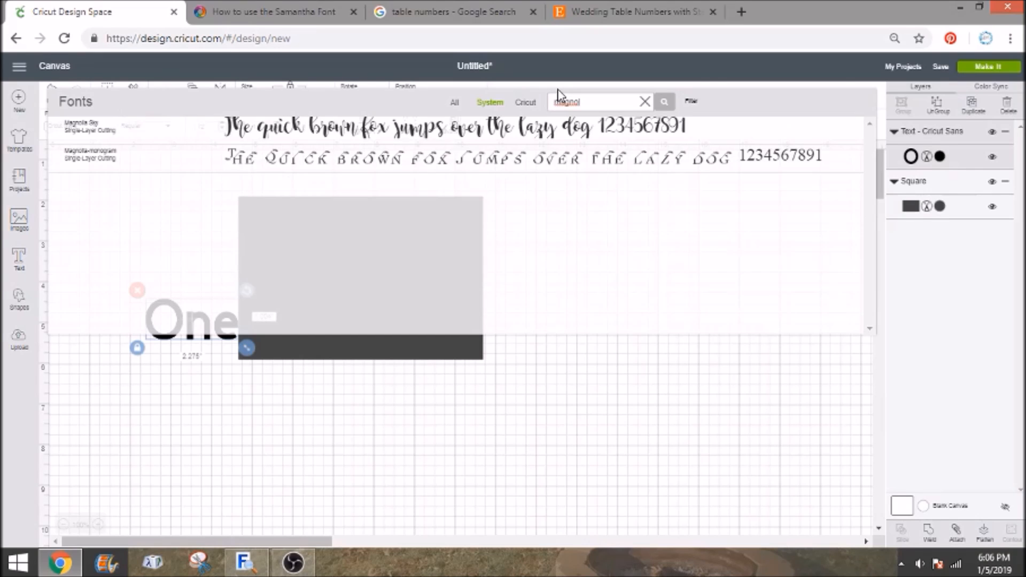
click(568, 134)
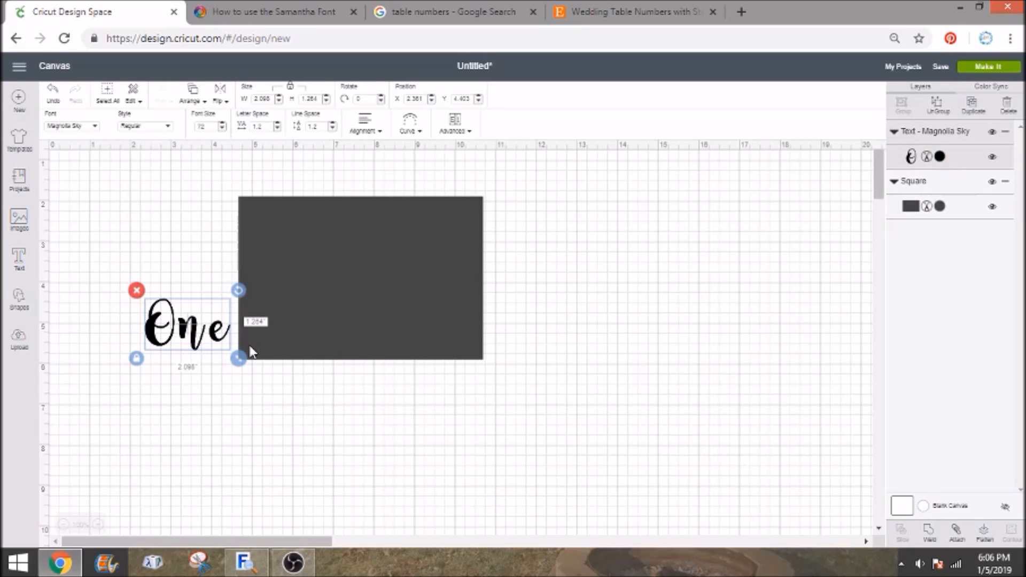
drag(239, 358, 348, 424)
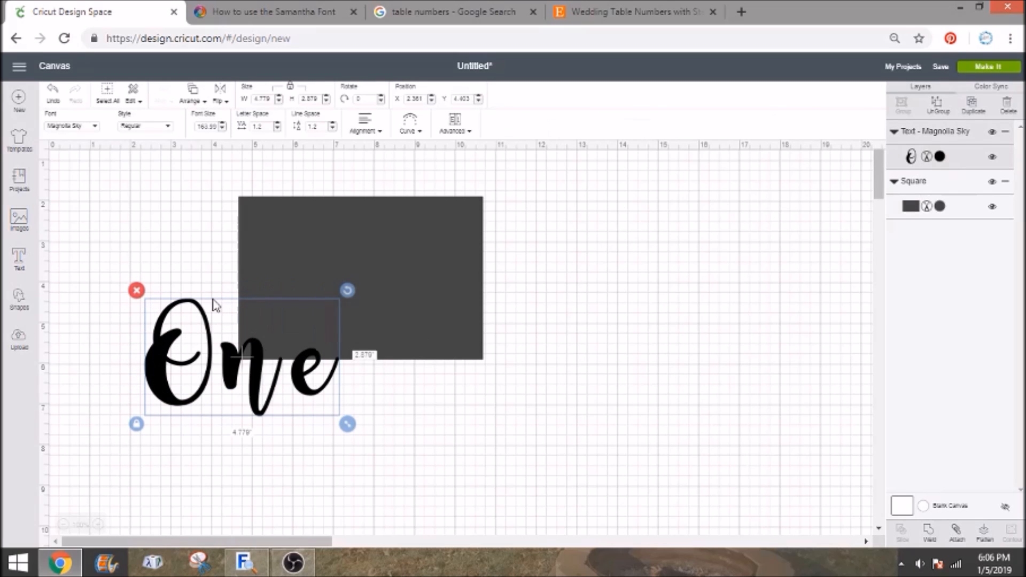
- Change the capital O to lowercase so the text reads "one"
double_click(229, 380)
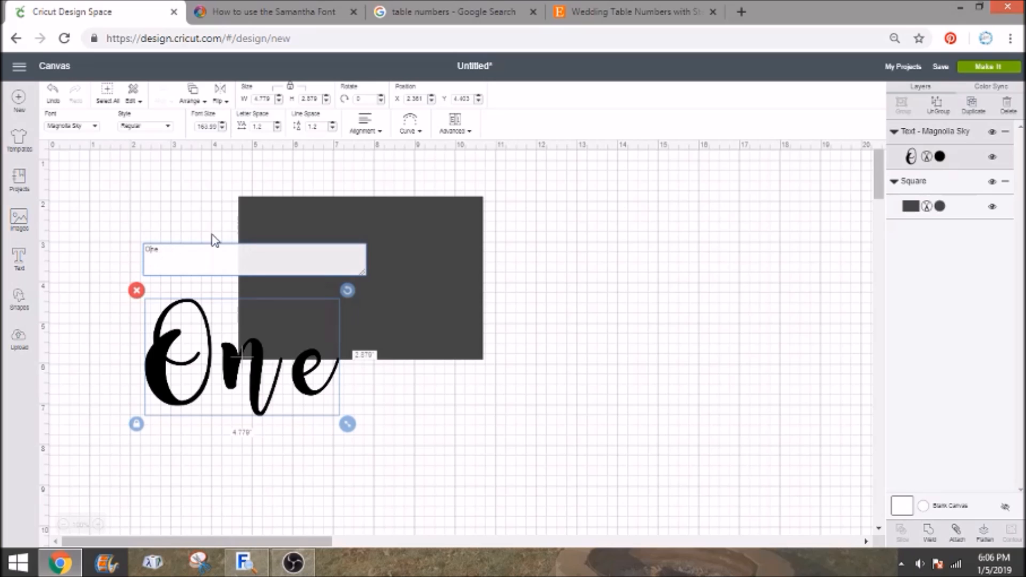
key(Delete)
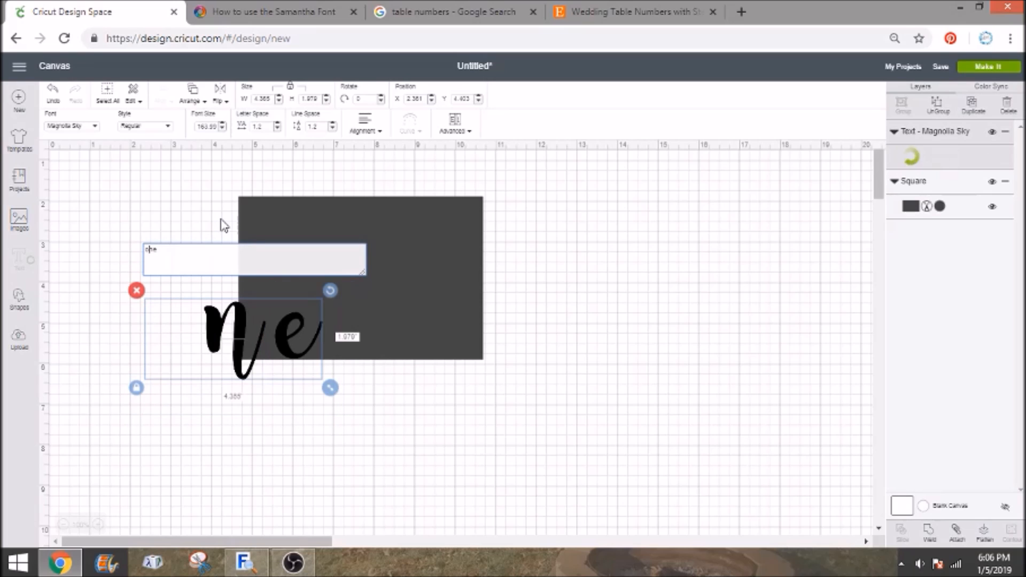
text(o)
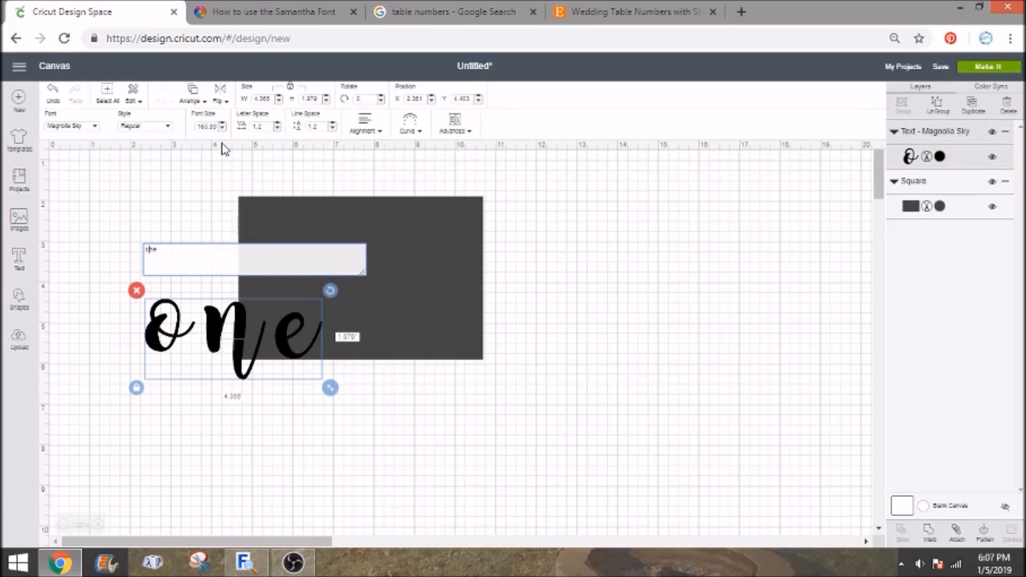
- Reduce the letter spacing of "one" to -0.8 so the script letters connect
click(276, 129)
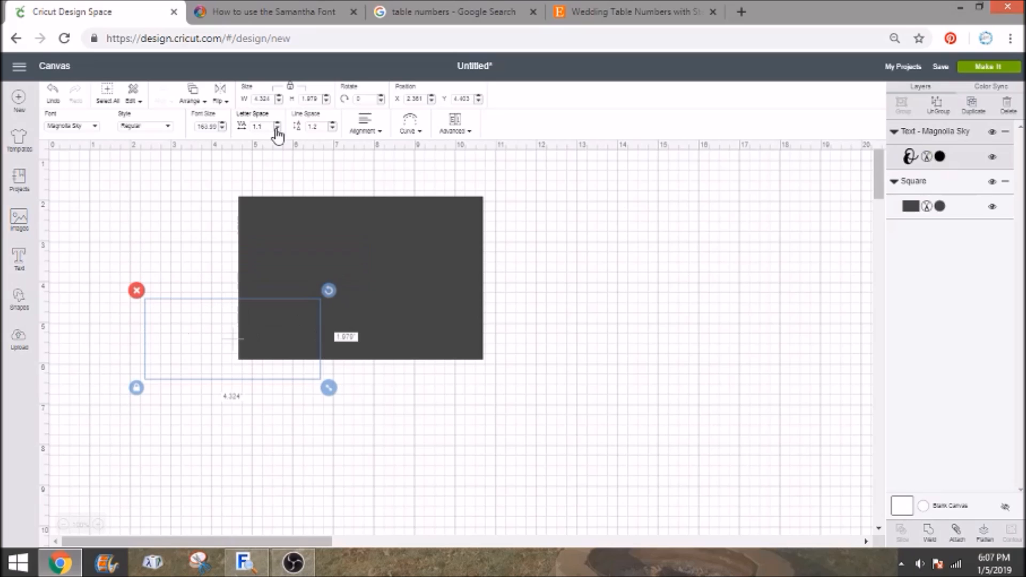
click(277, 130)
click(277, 129)
click(277, 129)
click(277, 130)
click(276, 129)
click(277, 129)
click(276, 129)
click(277, 129)
click(277, 129)
click(277, 129)
click(277, 129)
click(277, 130)
click(277, 129)
click(276, 130)
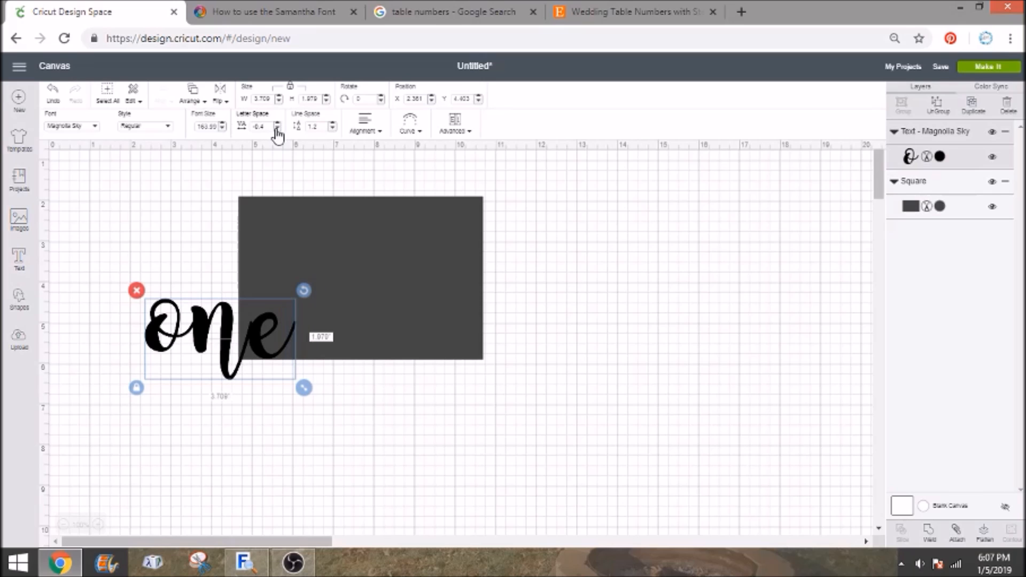
click(277, 130)
click(277, 130)
click(277, 130)
click(277, 129)
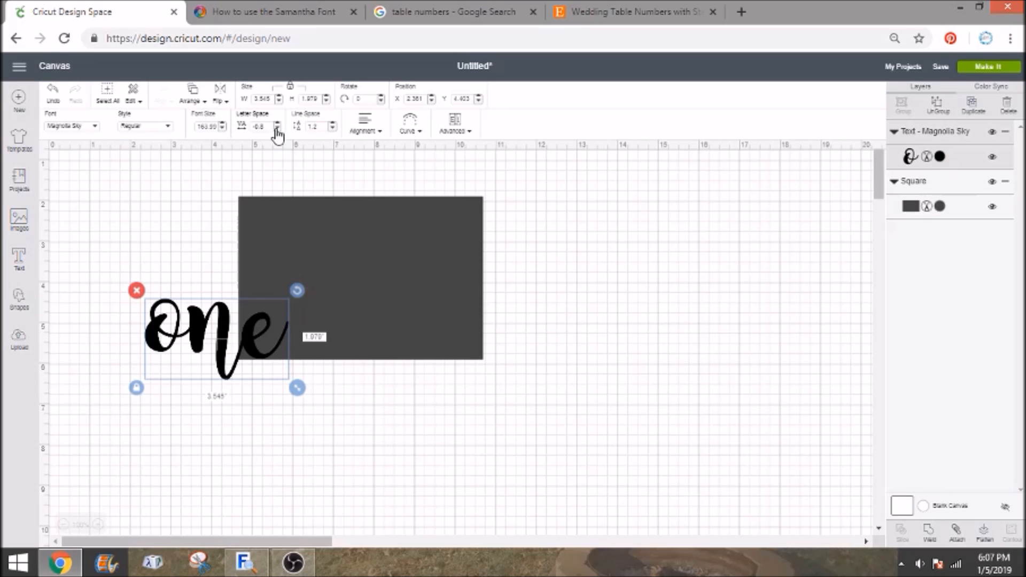
- Move the word "one" to the middle of the dark rectangle and deselect it
drag(233, 311, 370, 268)
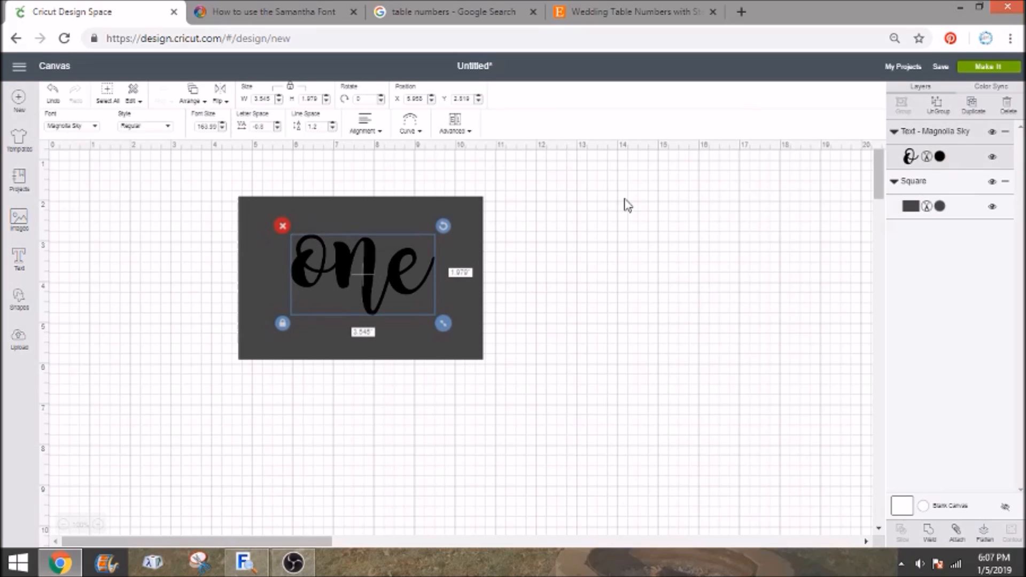
click(602, 263)
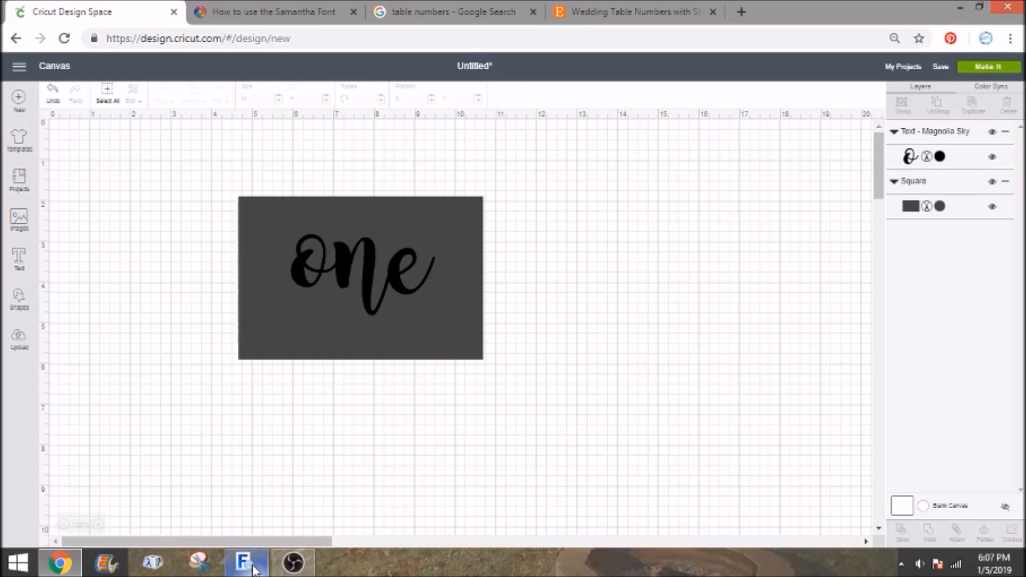
- Switch to MainType and examine the swash characters Q and O of the White Nights Extra font
mouse_move(253, 568)
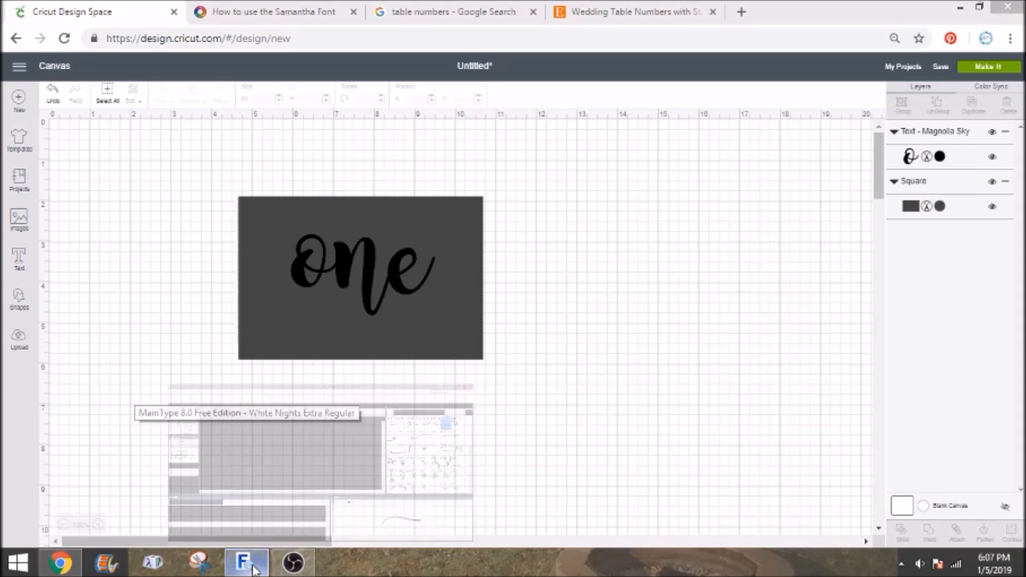
click(253, 427)
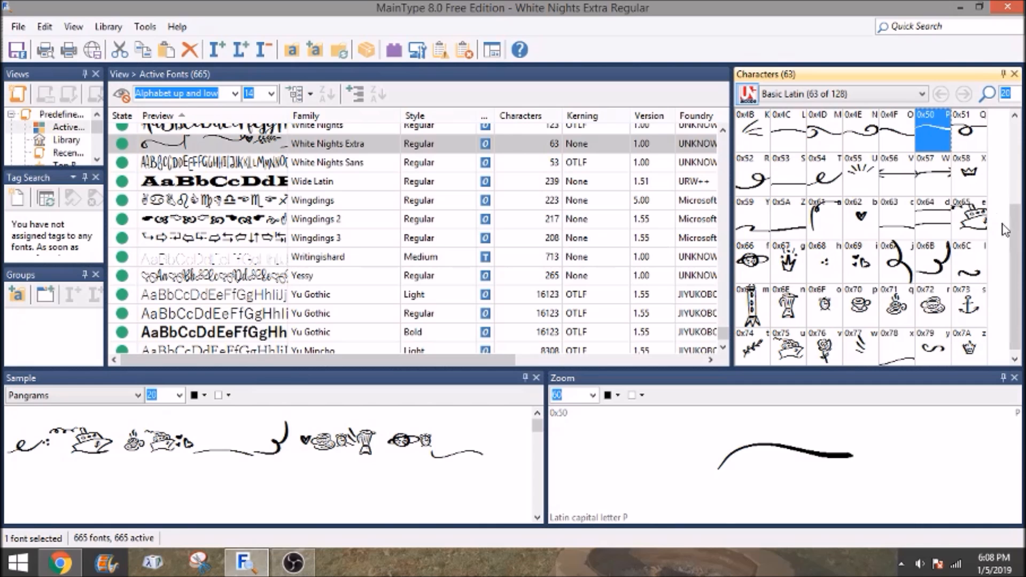
drag(1015, 240, 1016, 199)
click(958, 208)
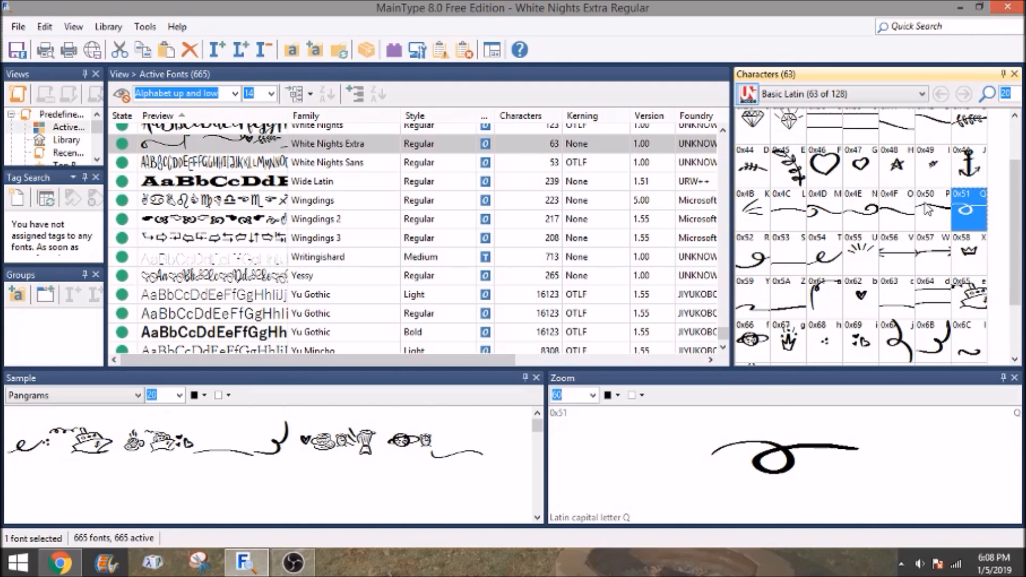
mouse_move(930, 210)
click(899, 219)
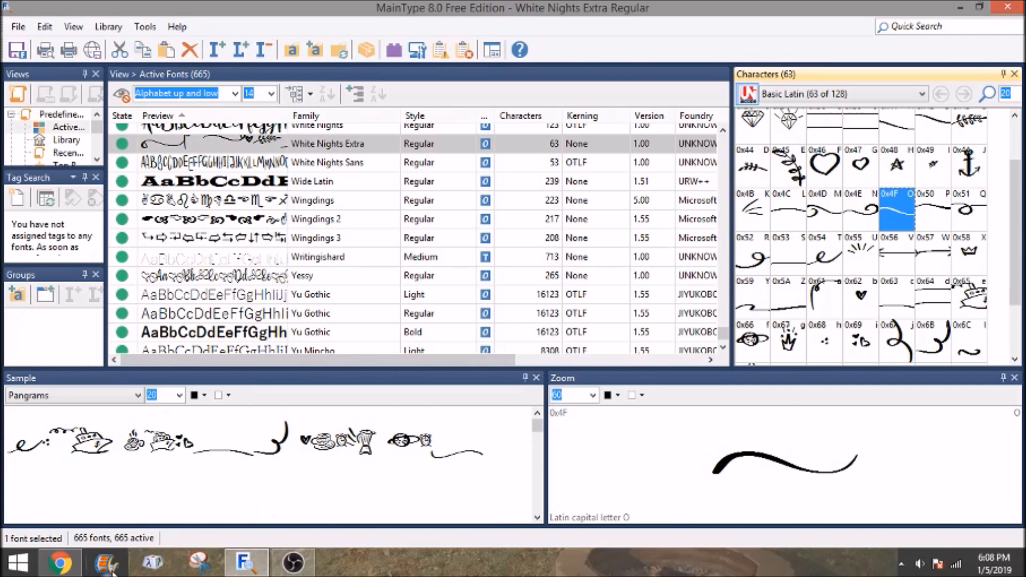
- Switch back to Cricut Design Space, add the text "jd" in the White Nights Extra font, and place it beside the rectangle
click(60, 562)
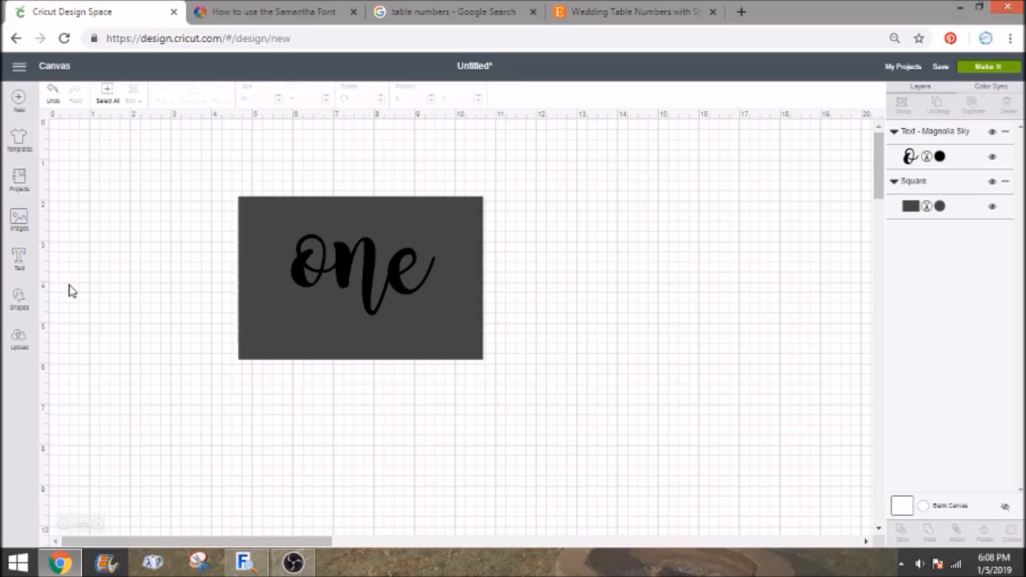
click(19, 258)
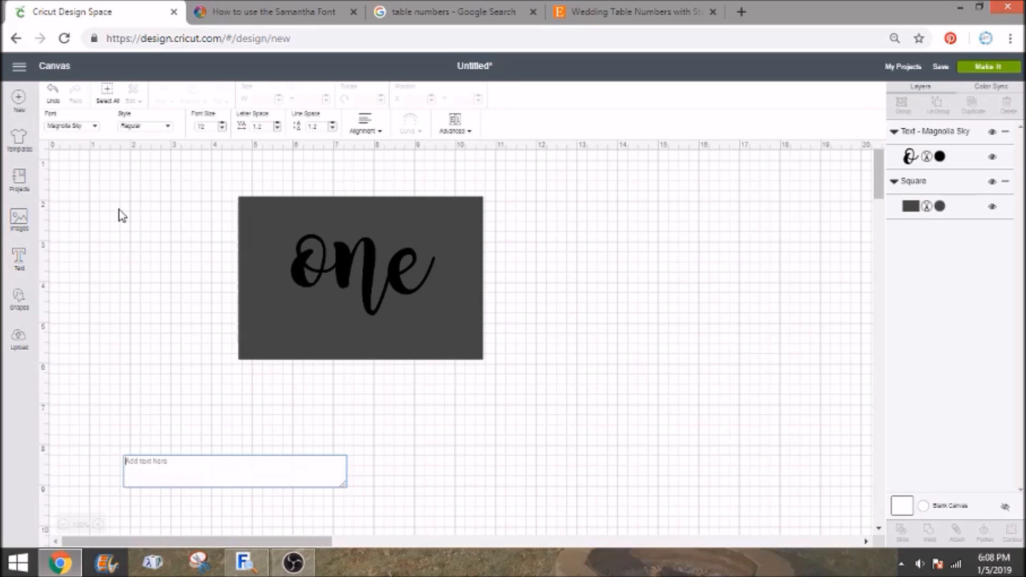
key(ctrl+v)
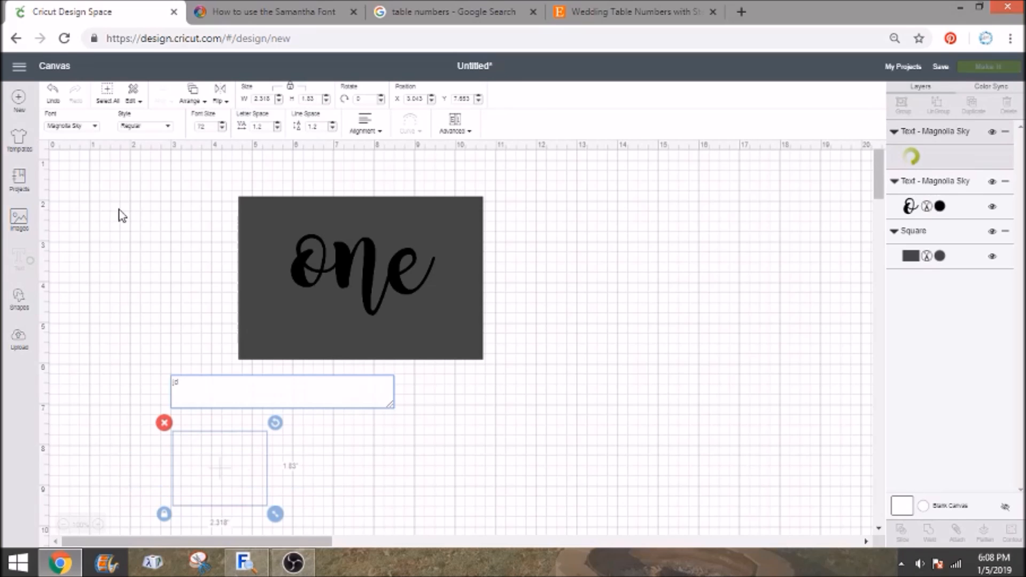
click(76, 128)
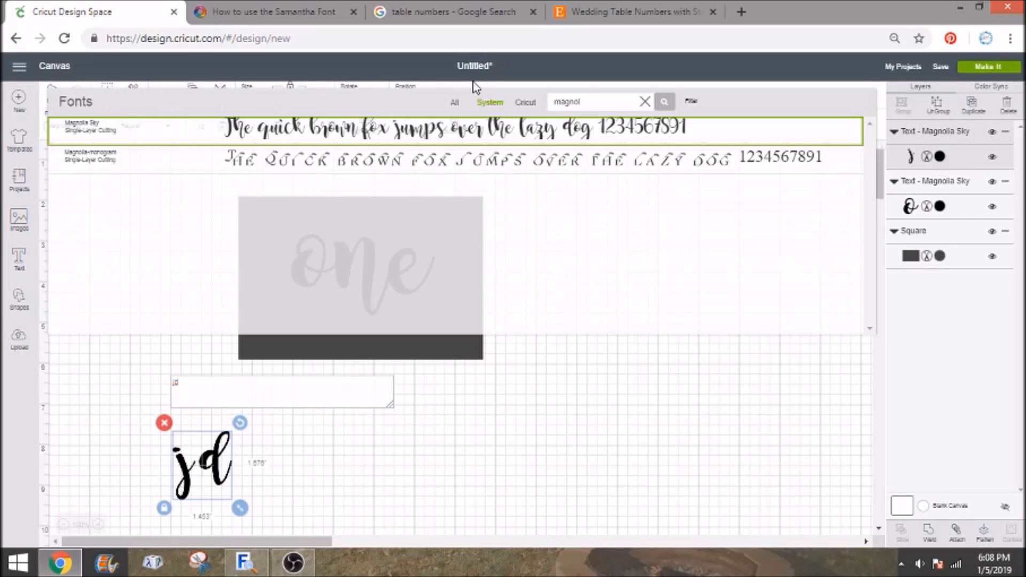
click(645, 102)
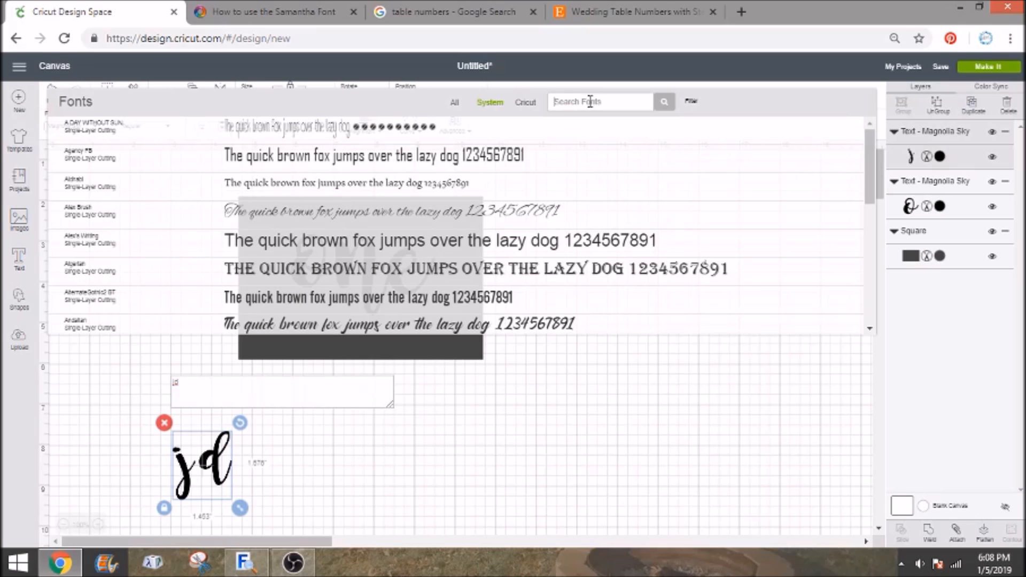
click(587, 102)
text(white)
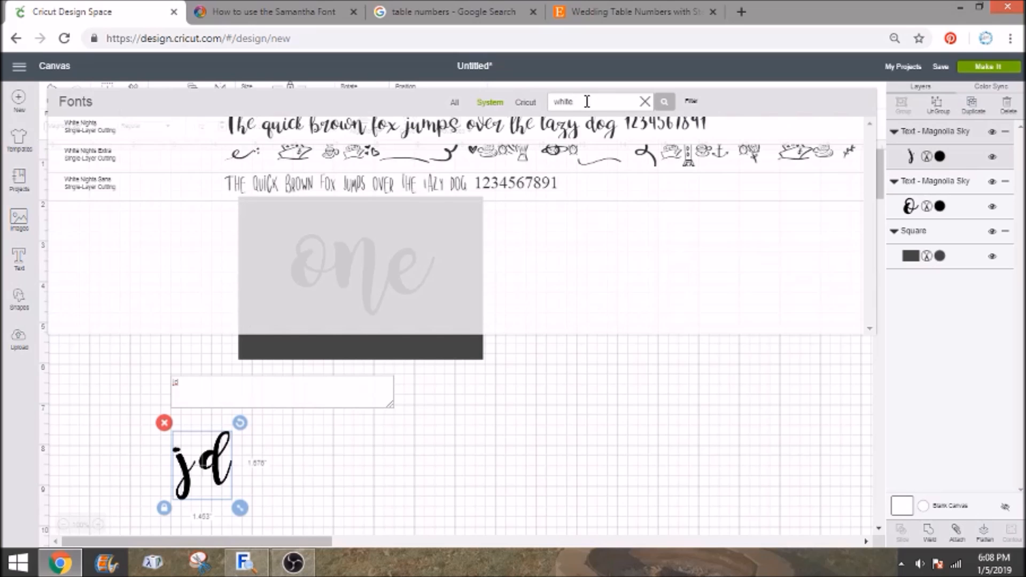
click(572, 157)
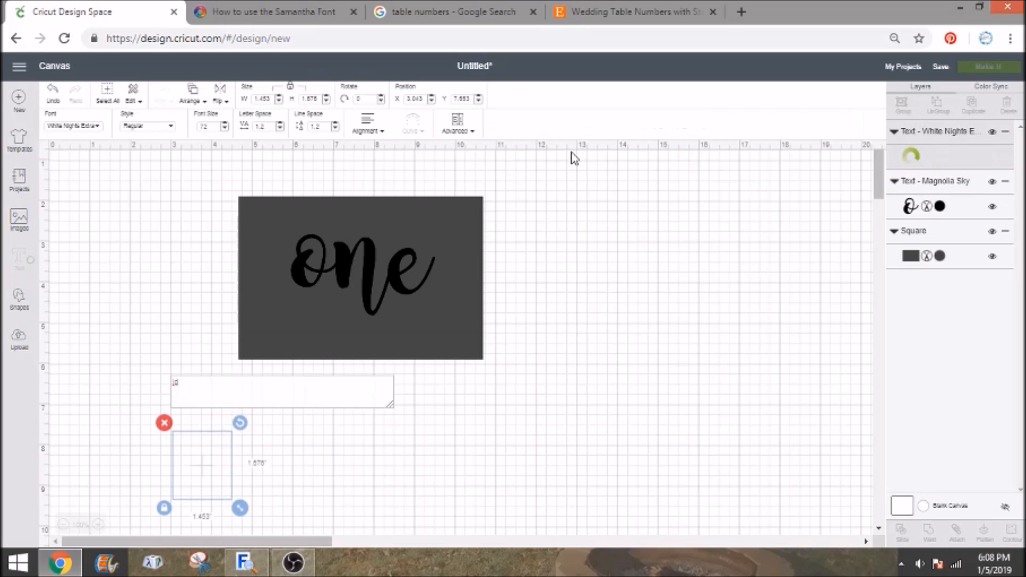
drag(332, 479, 655, 278)
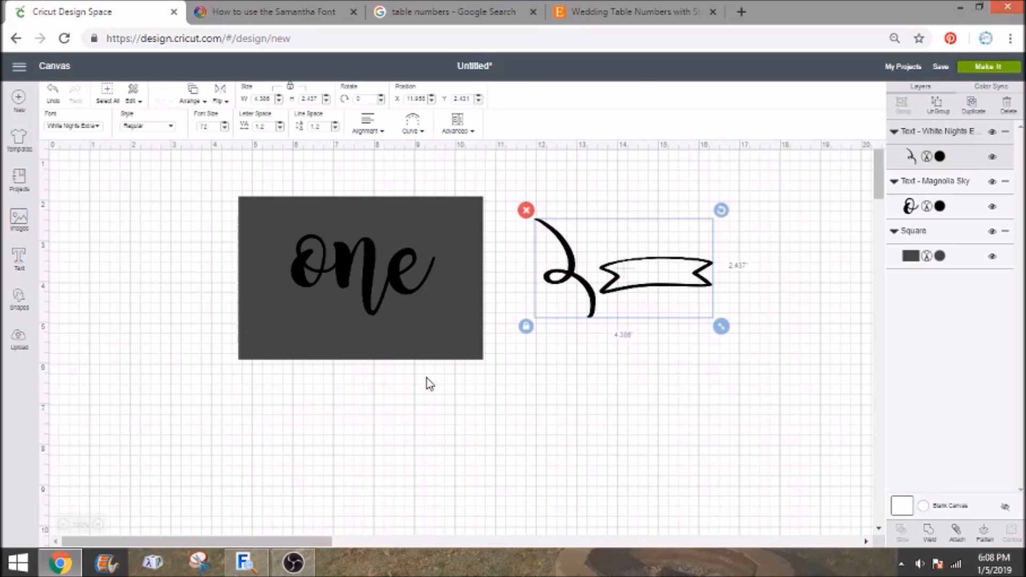
- Check the swash character O in MainType, and replace the text "jd" with "OO" back in Cricut Design Space
click(246, 562)
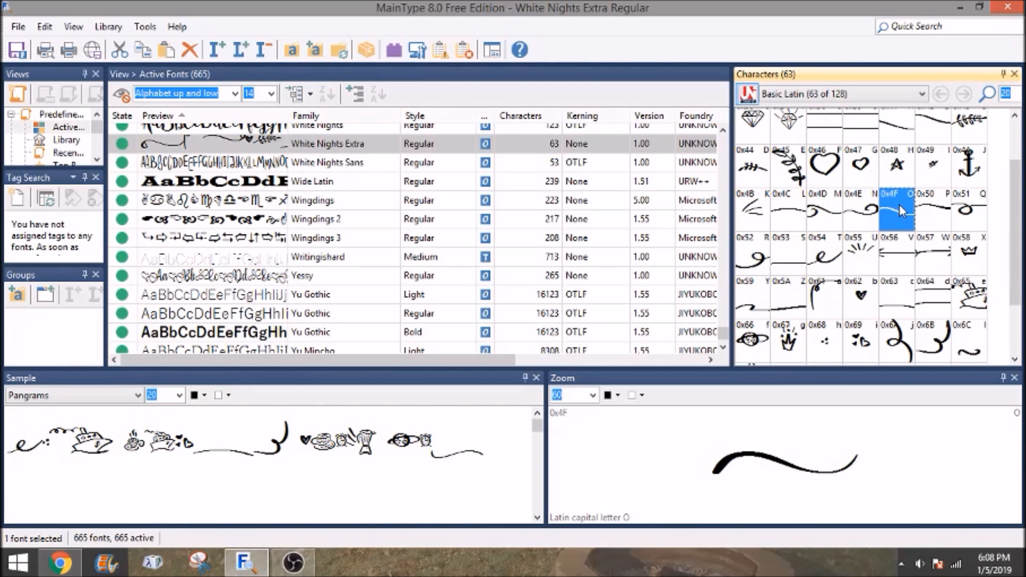
click(60, 562)
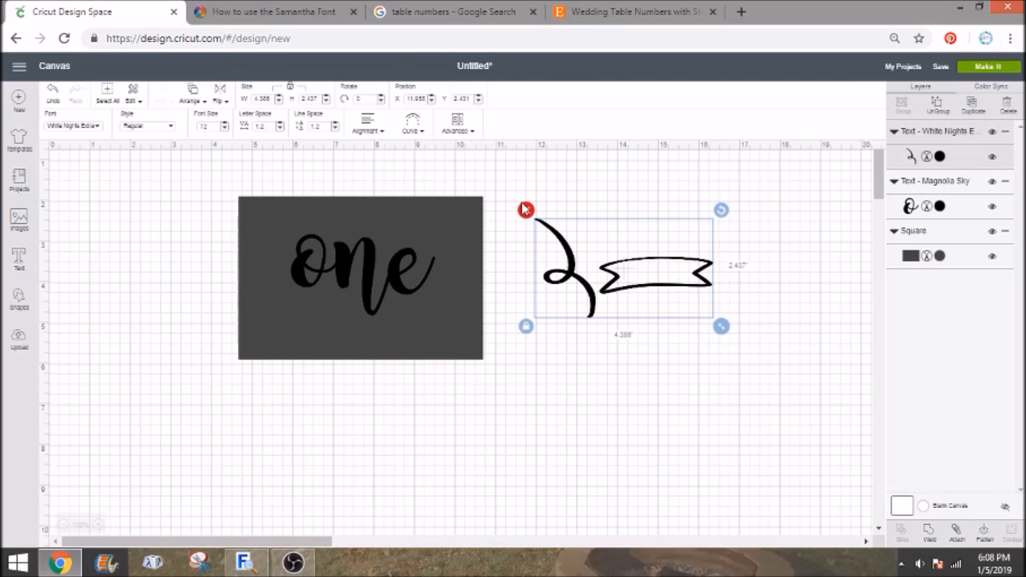
click(602, 268)
double_click(606, 267)
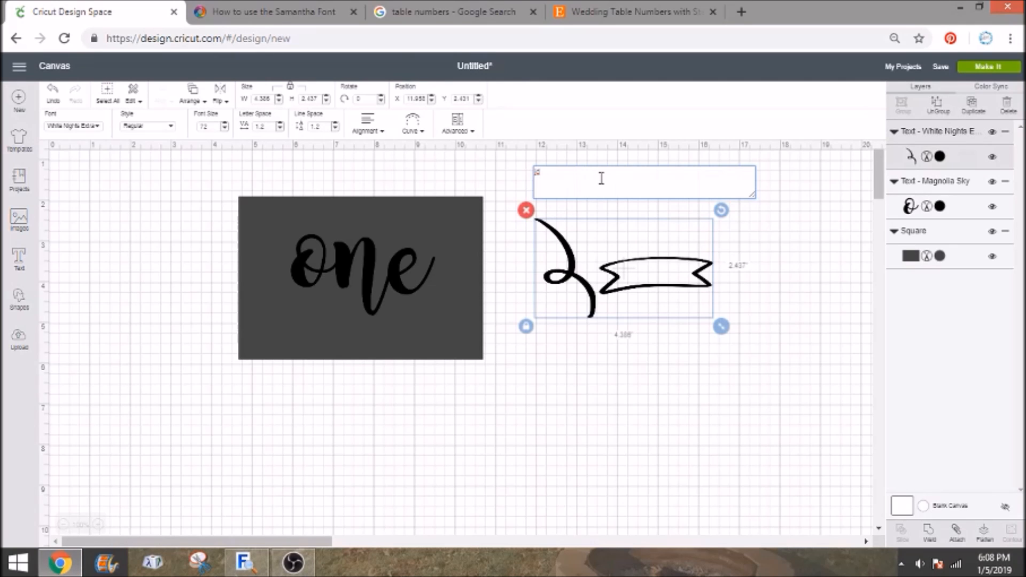
key(BackSpace)
key(BackSpace)
text(oo)
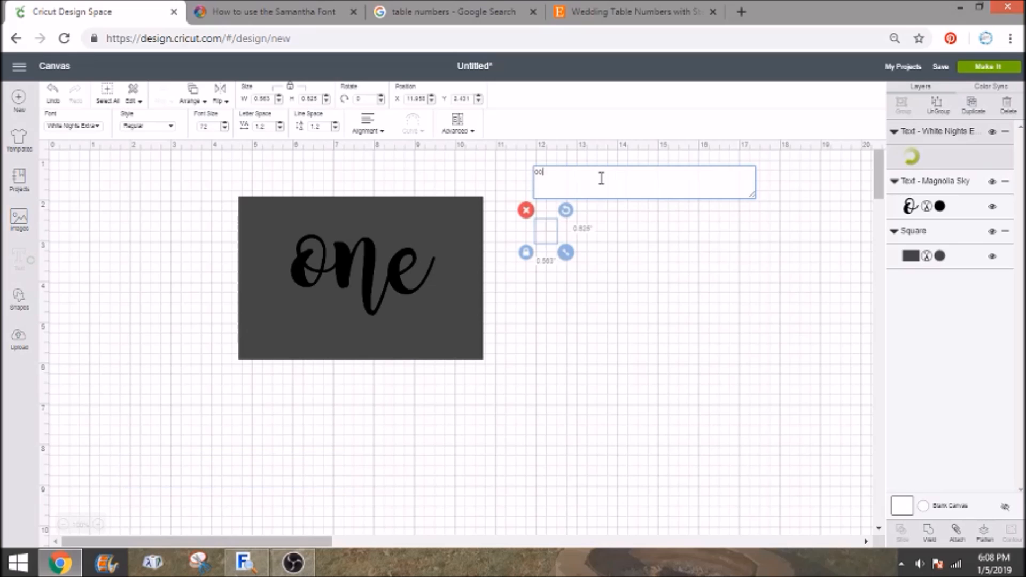
key(BackSpace)
key(BackSpace)
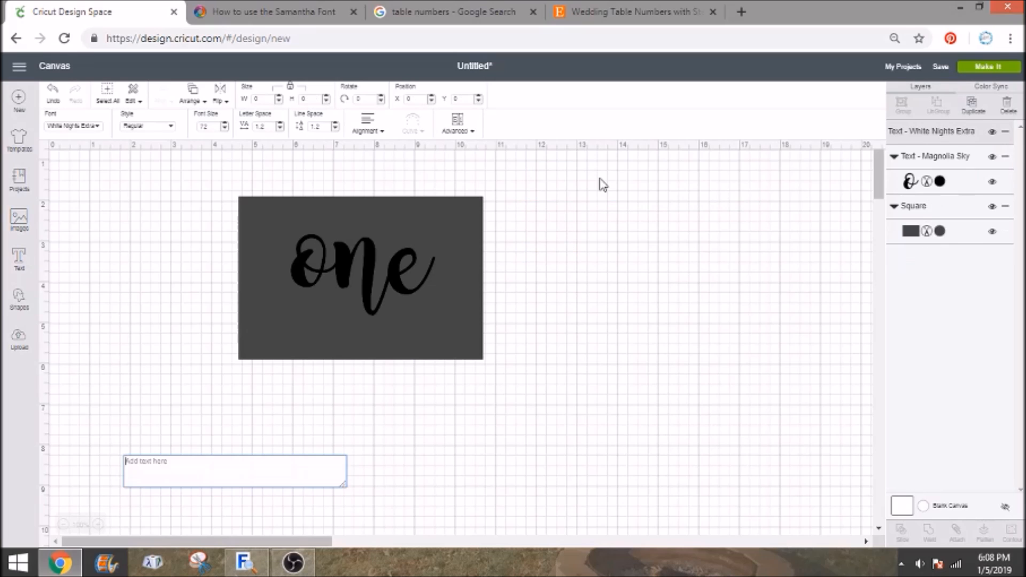
text(OO)
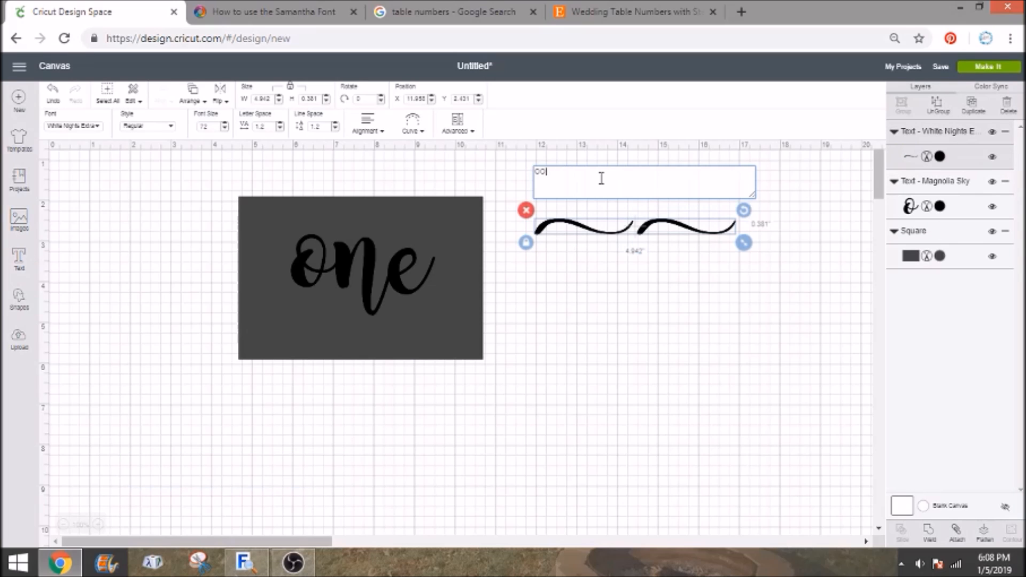
- Lower and enlarge the "OO" swash text to about 7.6 inches wide, and ungroup it into two separate swashes
drag(650, 227, 650, 293)
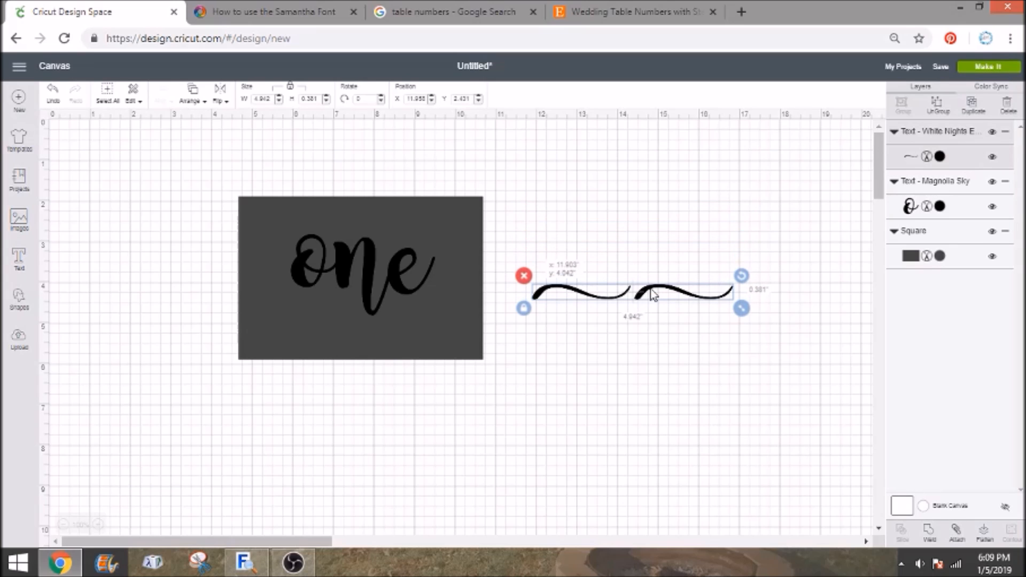
drag(742, 308, 848, 320)
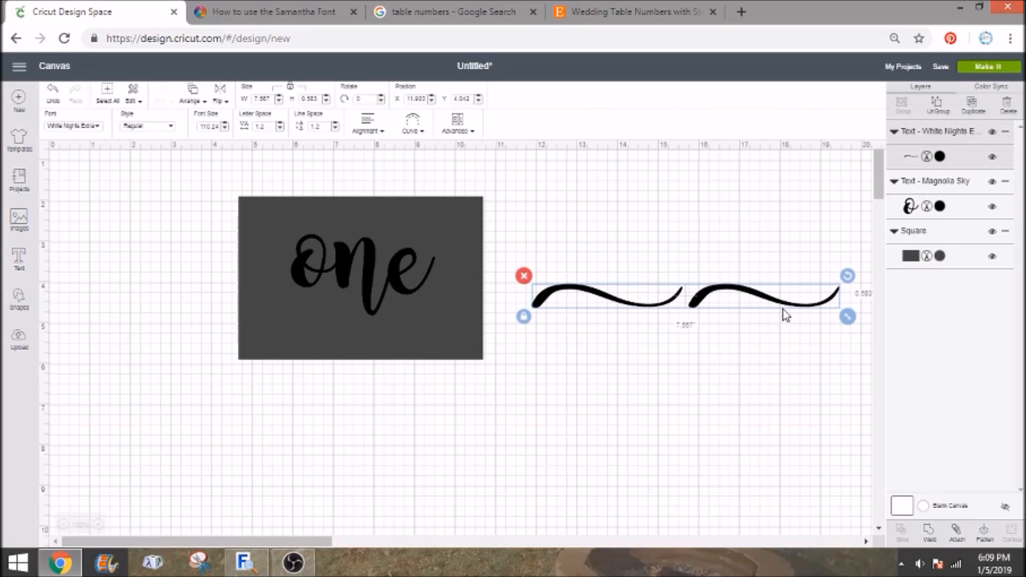
click(937, 105)
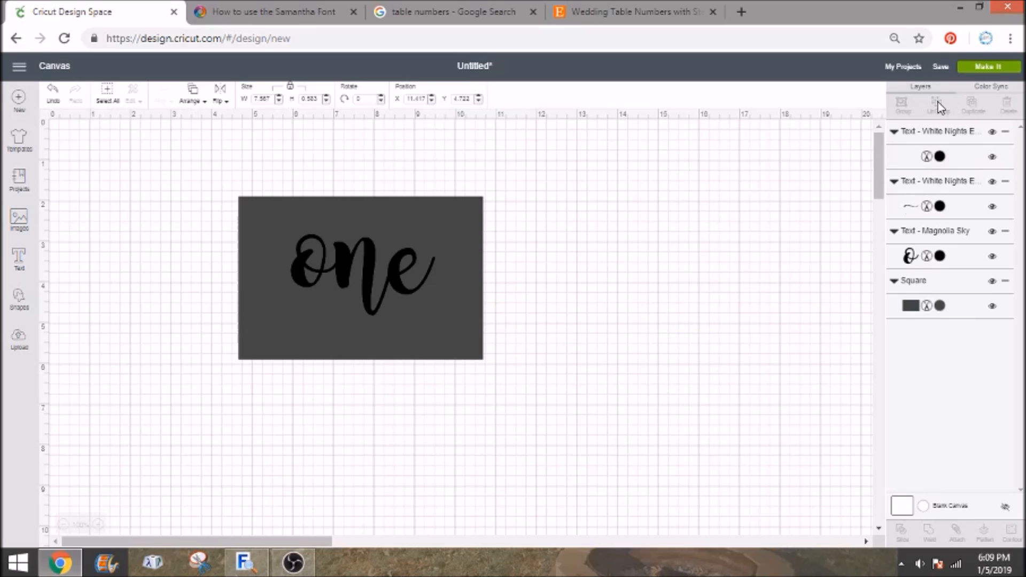
- Flip one swash horizontally and attach it to the end of "one", and attach the other swash to the beginning of the word
click(618, 340)
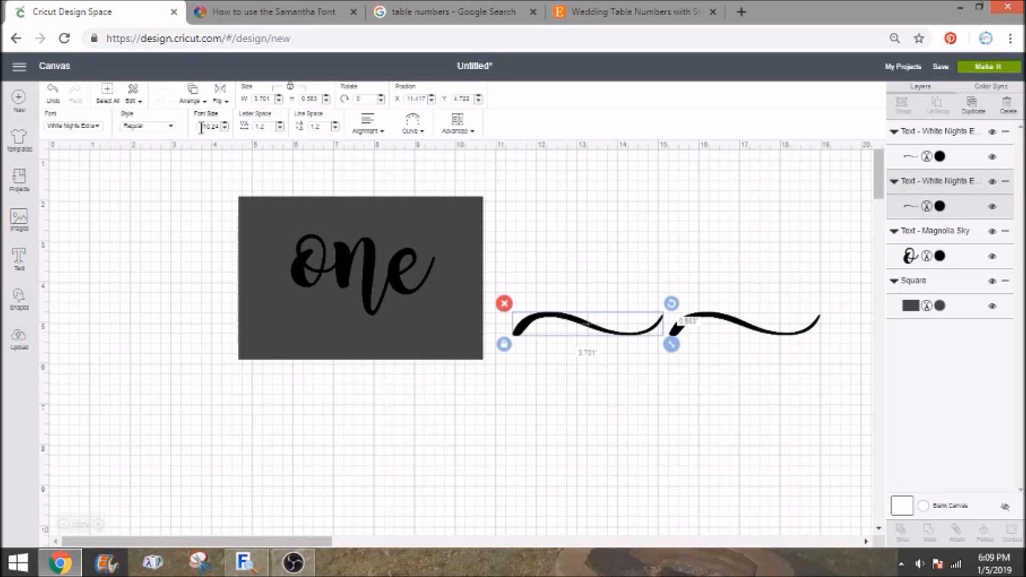
click(217, 102)
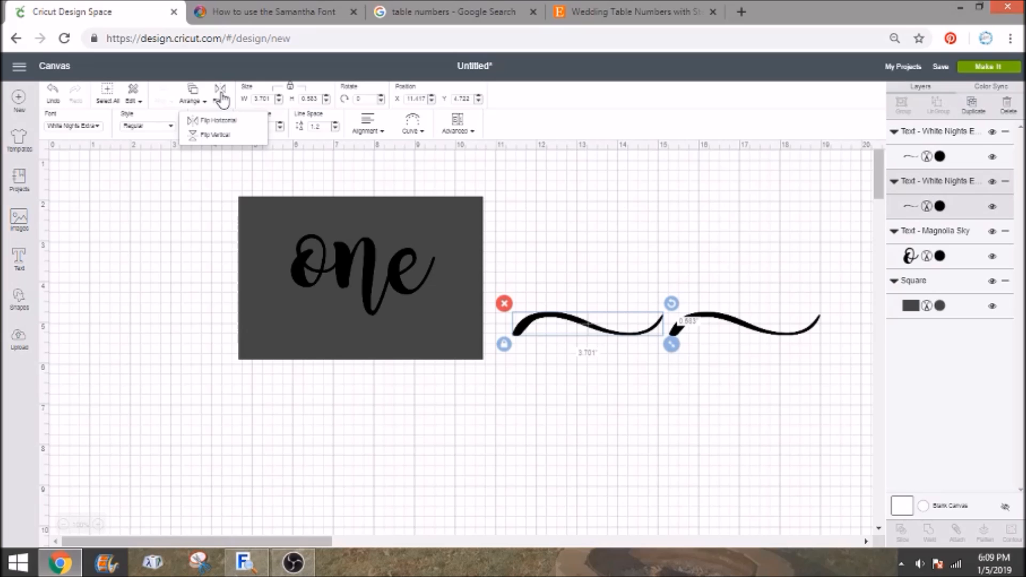
click(221, 128)
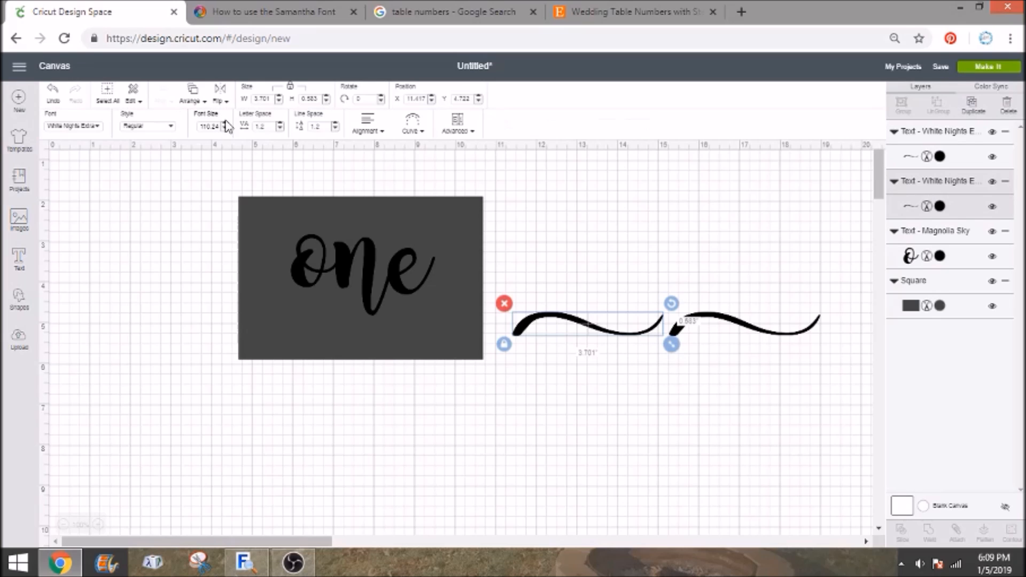
drag(656, 333, 581, 272)
click(635, 215)
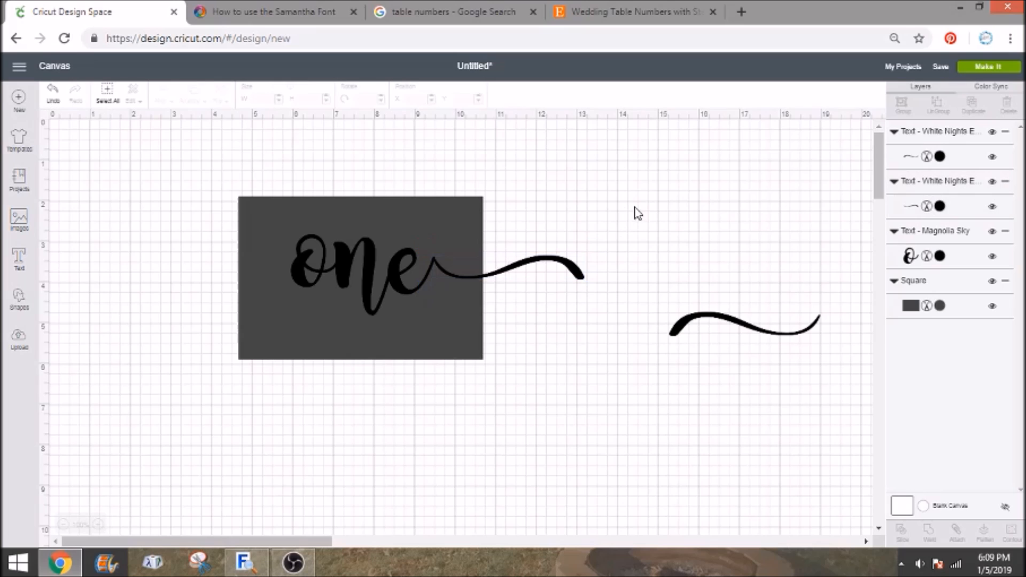
drag(710, 317, 177, 268)
click(538, 373)
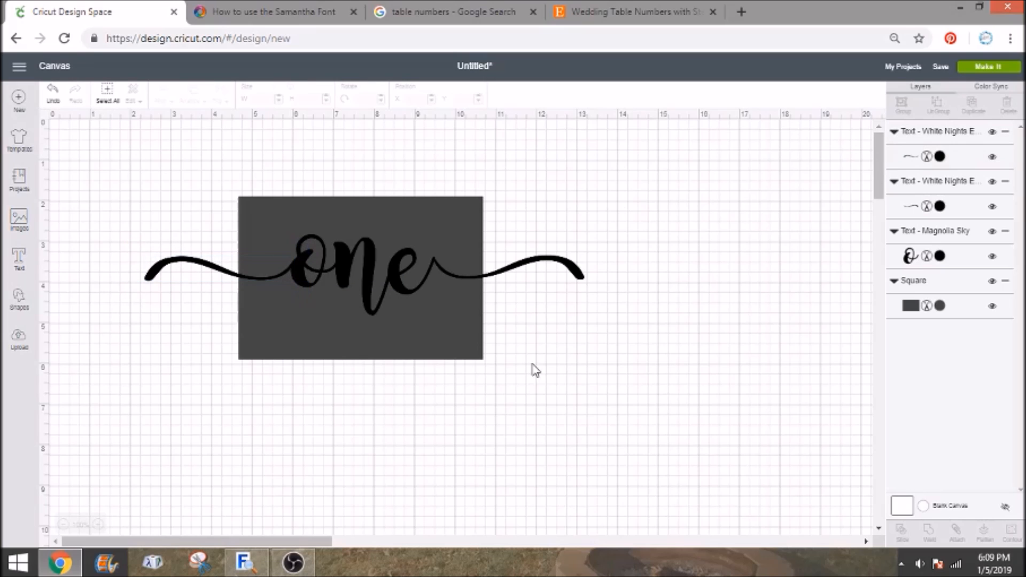
- Nudge the flipped swash into line with the tail of the "e", and move the dark rectangle clear of the lettering
click(517, 270)
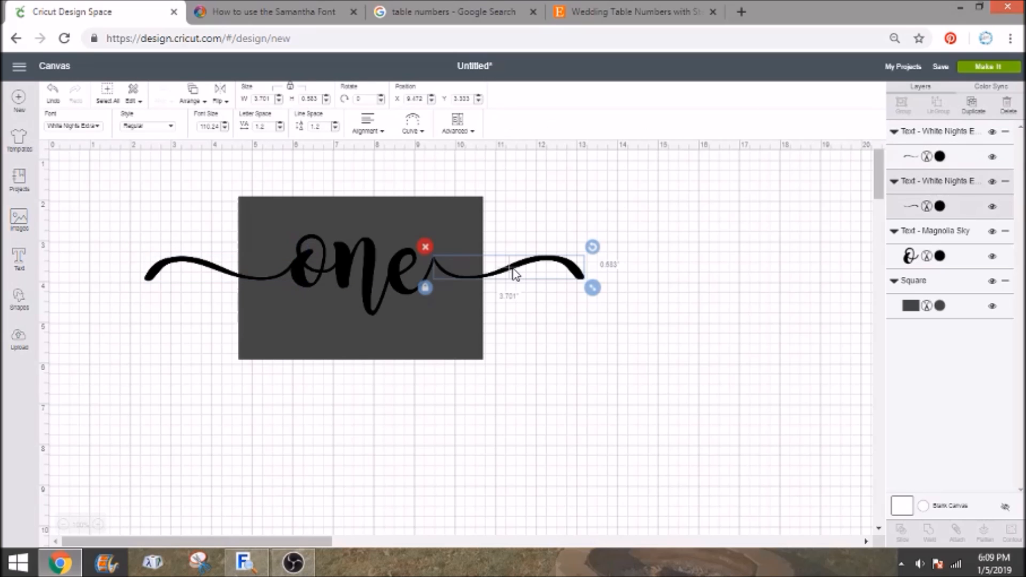
drag(514, 273, 510, 274)
click(499, 321)
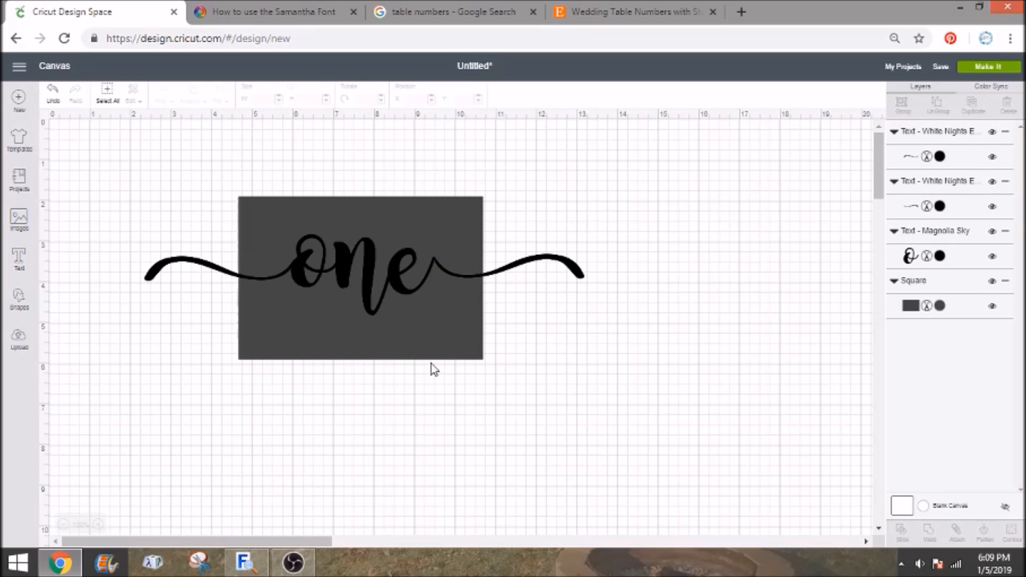
drag(456, 332, 713, 474)
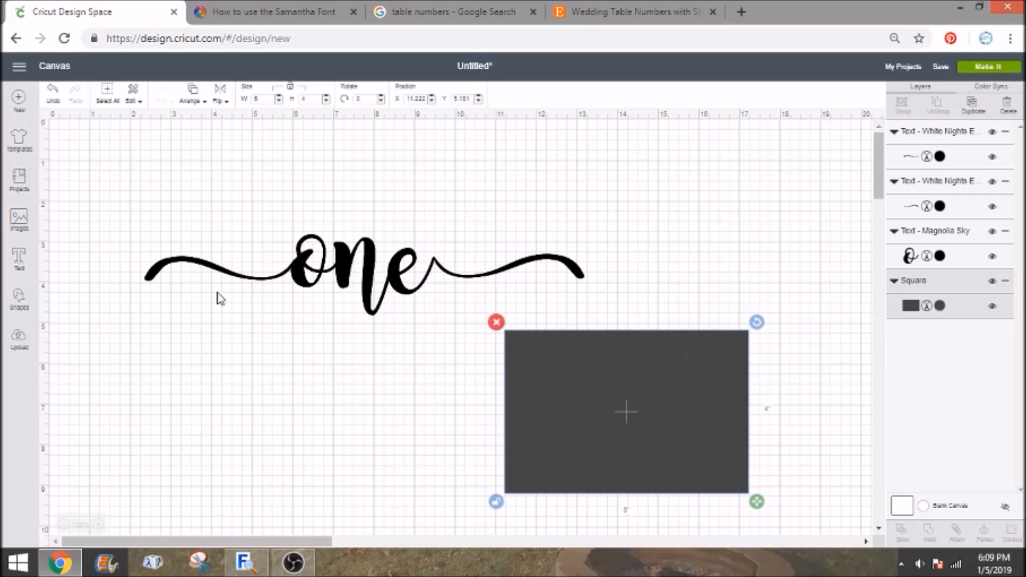
- Weld the word "one" and its two swashes into a single shape
drag(185, 204, 479, 289)
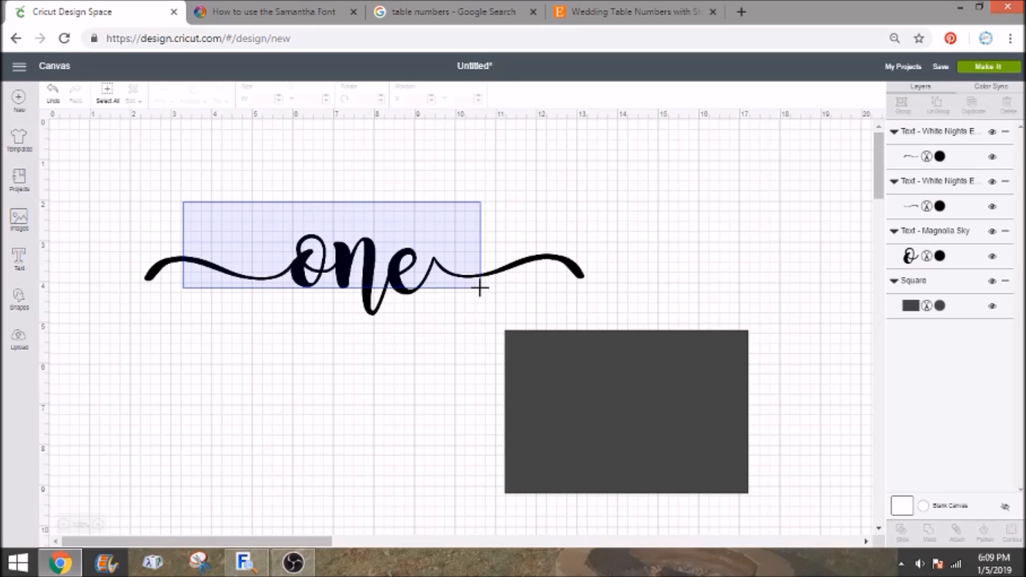
drag(479, 289, 481, 293)
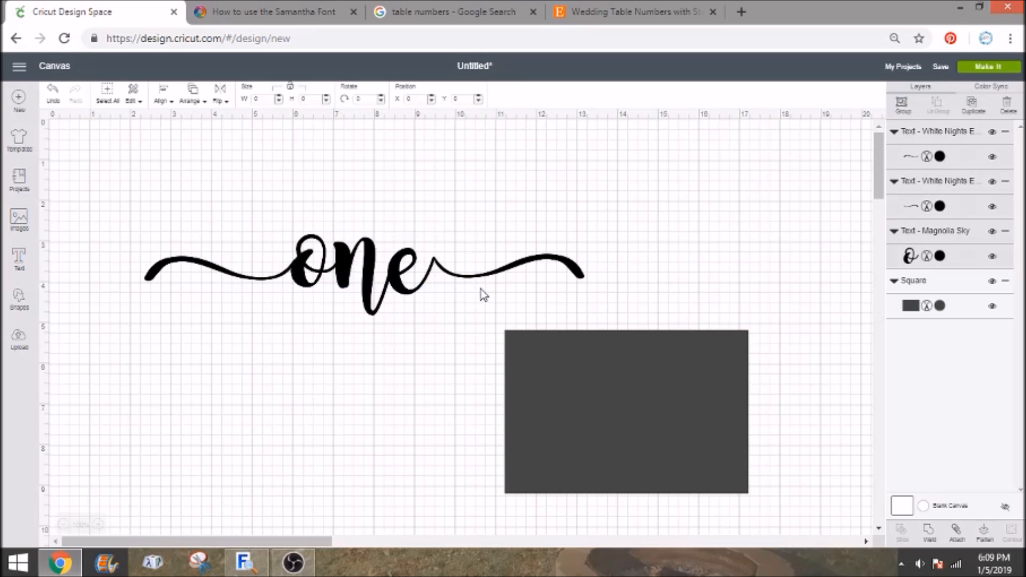
click(930, 535)
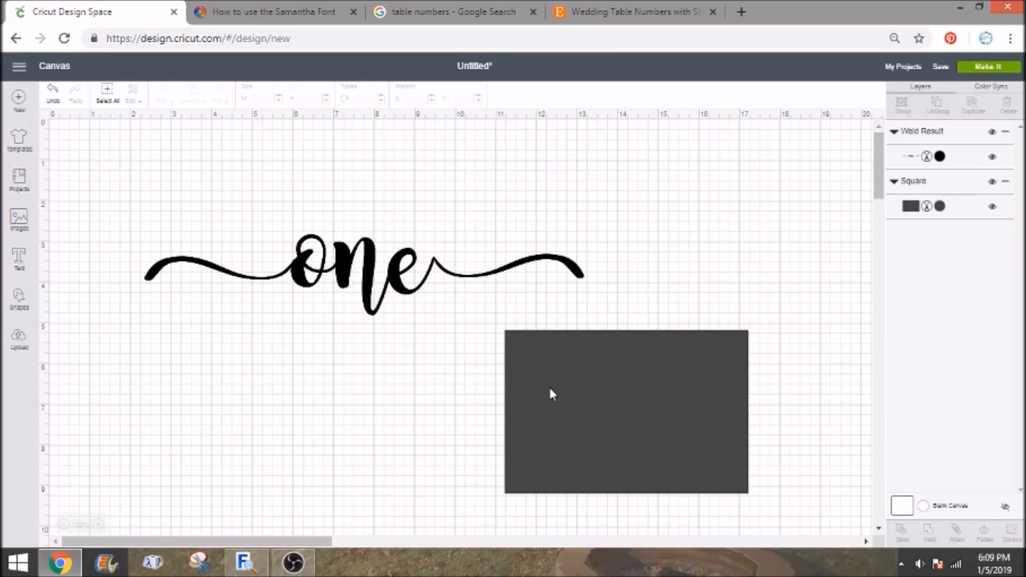
- Shrink the welded lettering to about 8.9 inches wide and center the dark rectangle behind it
click(485, 288)
drag(588, 320, 528, 316)
drag(633, 417, 336, 261)
drag(367, 319, 359, 317)
- Reduce the welded lettering to about 8.4 inches wide and move it slightly higher on the rectangle
click(487, 256)
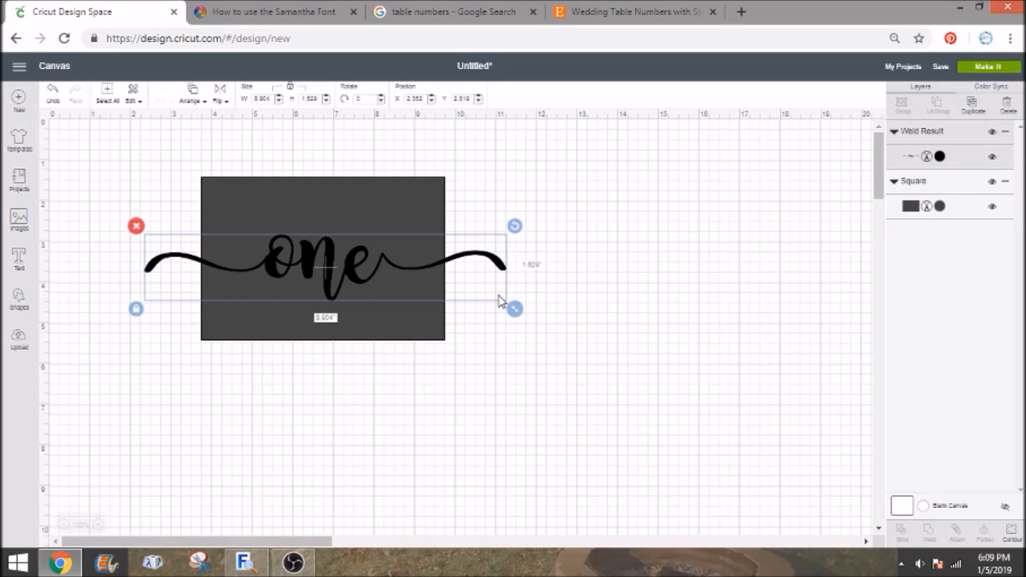
drag(514, 309, 492, 305)
drag(321, 249, 338, 234)
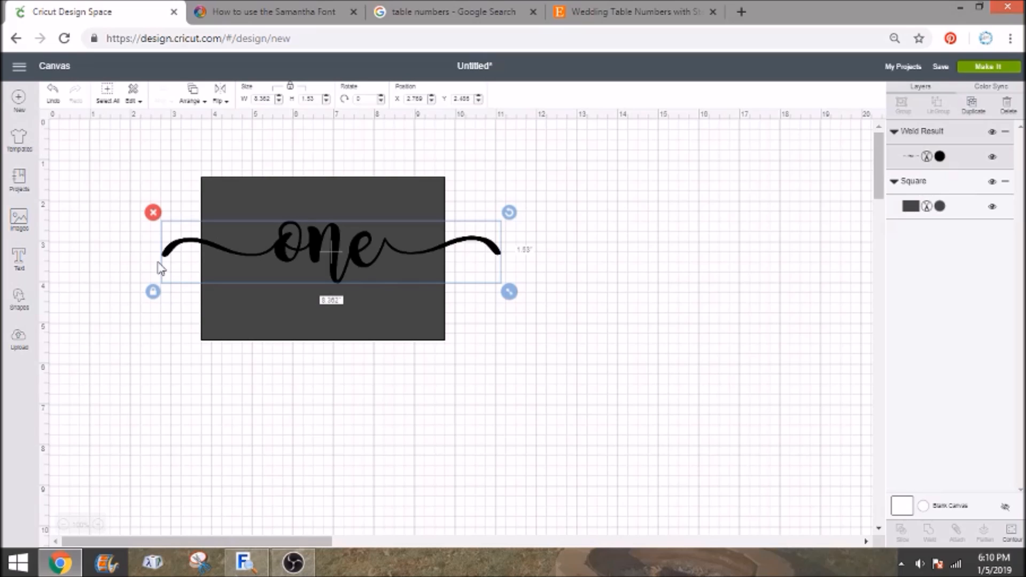
- Unlock the lettering's proportions, stretch it to about 8.5 by 2 inches, and recenter it on the rectangle
click(154, 292)
drag(509, 292, 511, 313)
drag(315, 241, 306, 241)
click(542, 247)
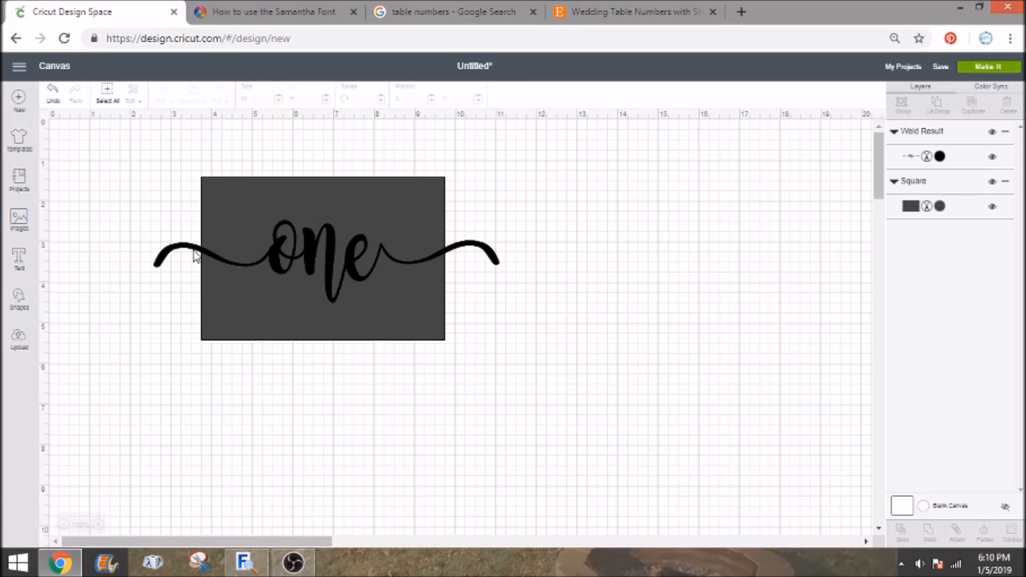
- Undo the resizing and moves of the welded lettering and rectangle, along with the weld, to restore the separate swashes
click(473, 251)
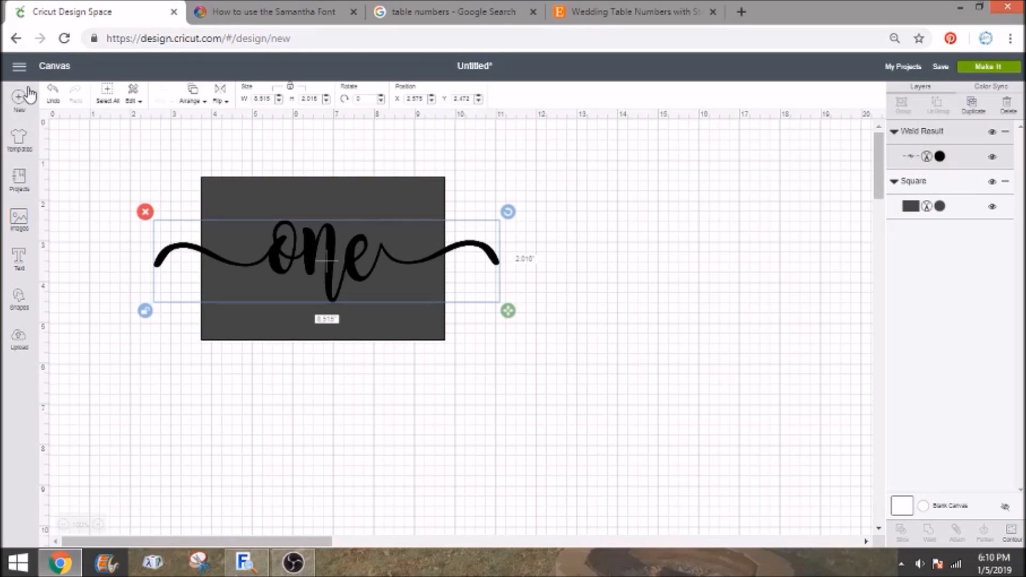
click(52, 99)
click(52, 100)
click(51, 100)
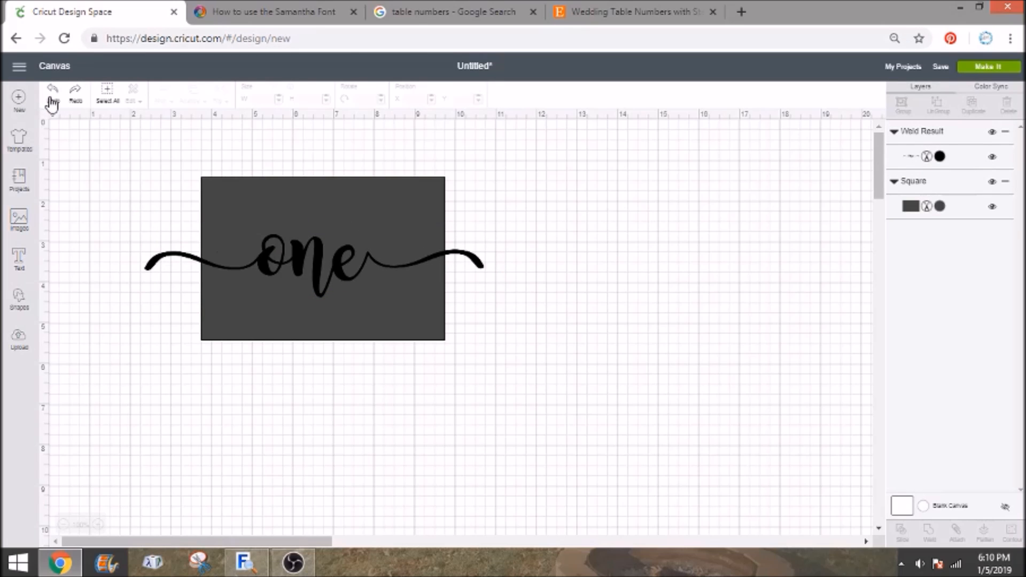
click(52, 99)
click(53, 102)
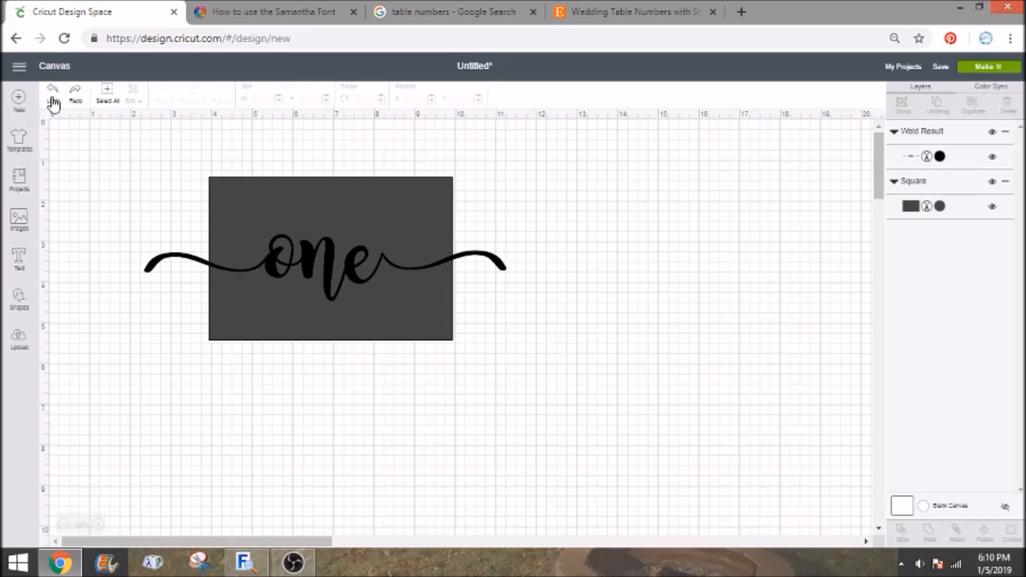
click(53, 102)
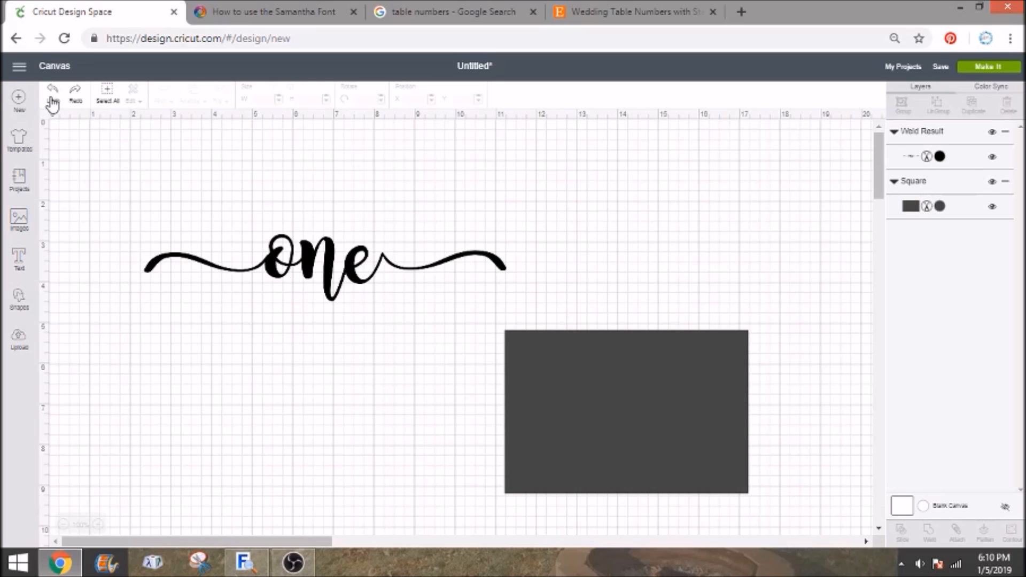
click(52, 100)
click(52, 101)
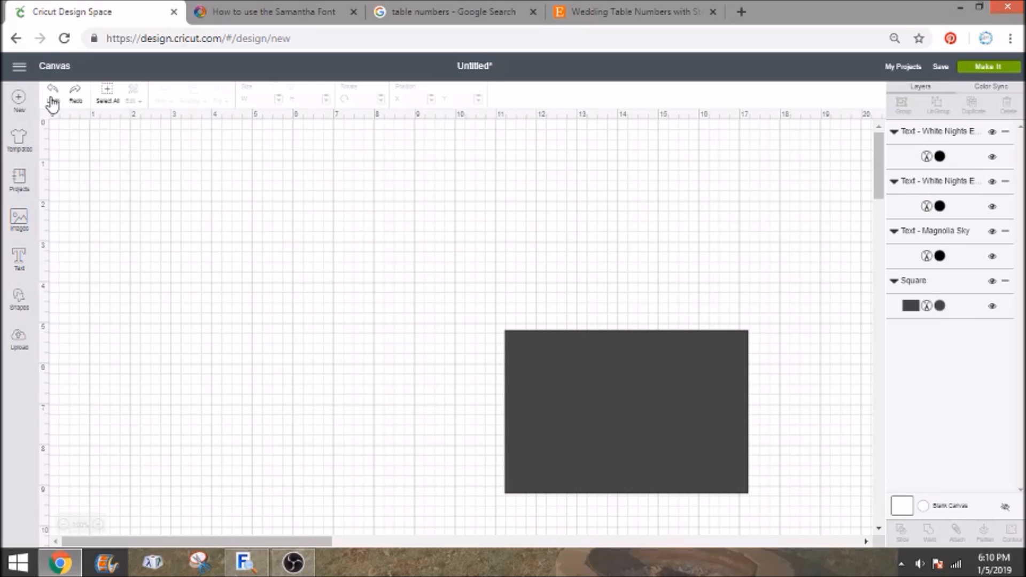
- Shrink both swashes together to about 3.3 inches wide each, and rejoin the one before the word to the "o"
click(524, 270)
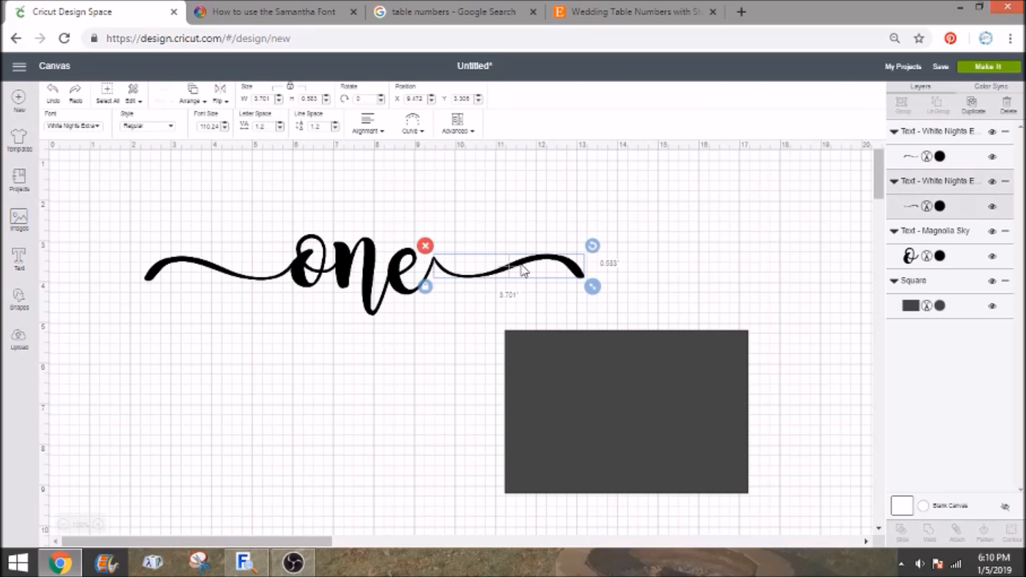
shift+click(239, 278)
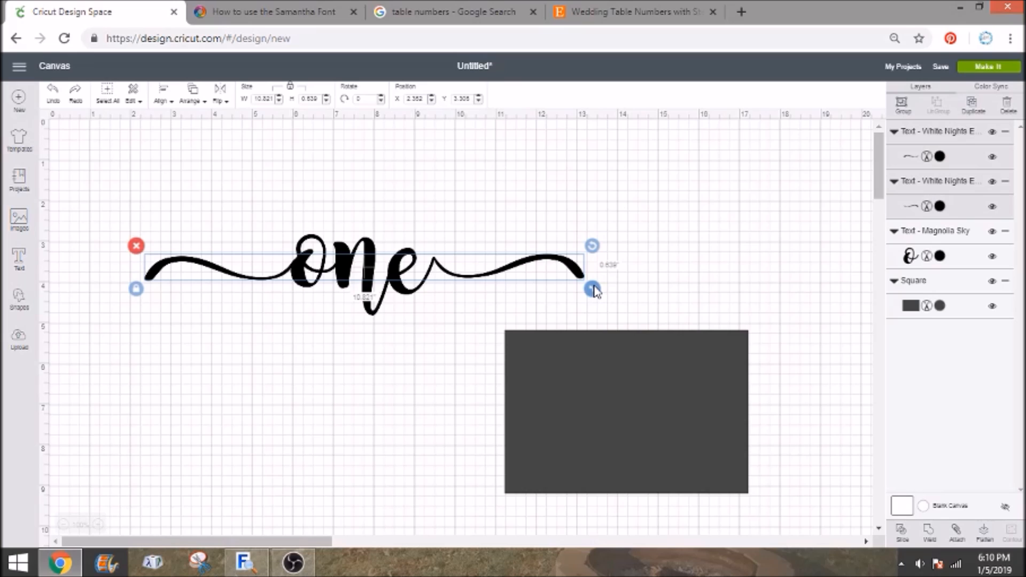
drag(598, 288, 553, 263)
click(552, 273)
click(134, 271)
drag(225, 275, 243, 276)
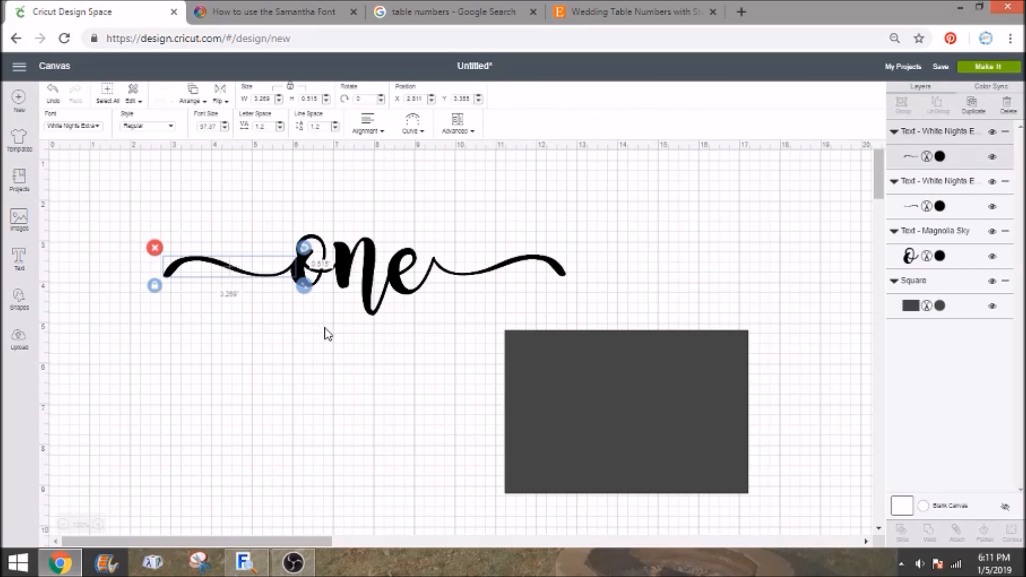
- Scale down the word and both swashes together, and place the dark rectangle behind them to compare sizes
click(454, 301)
drag(481, 311, 124, 208)
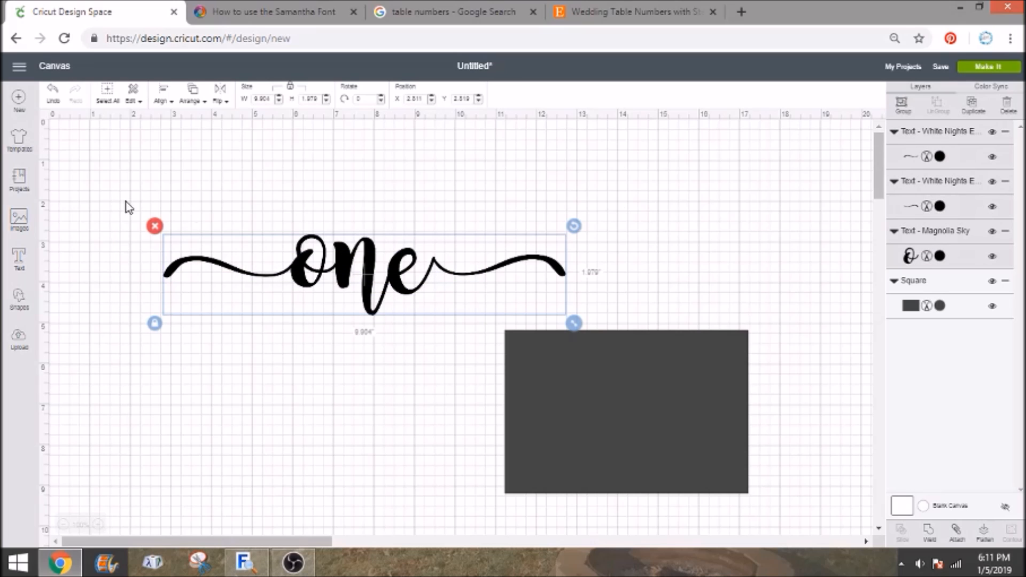
drag(600, 426, 380, 449)
drag(185, 185, 517, 312)
drag(477, 430, 379, 260)
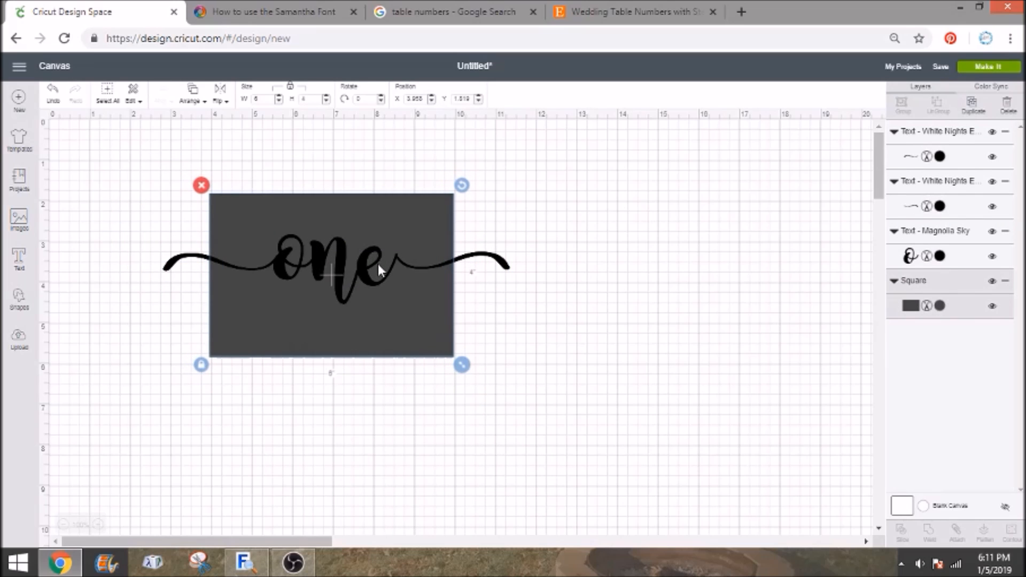
- Move the rectangle off the lettering and shrink each swash beside "one" to about 2.1 inches wide
drag(436, 325, 648, 457)
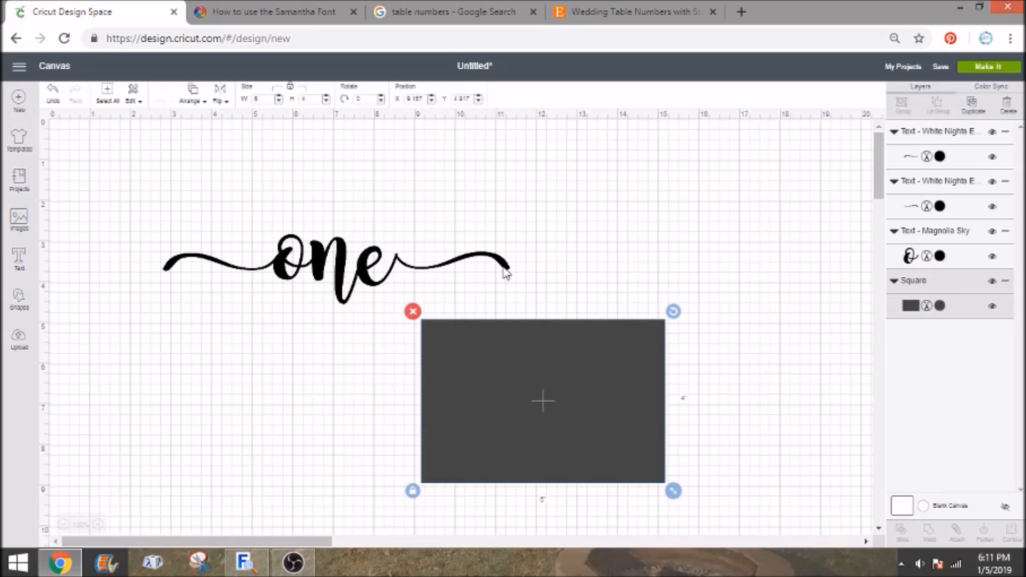
click(506, 274)
drag(522, 279, 482, 270)
click(247, 279)
click(249, 276)
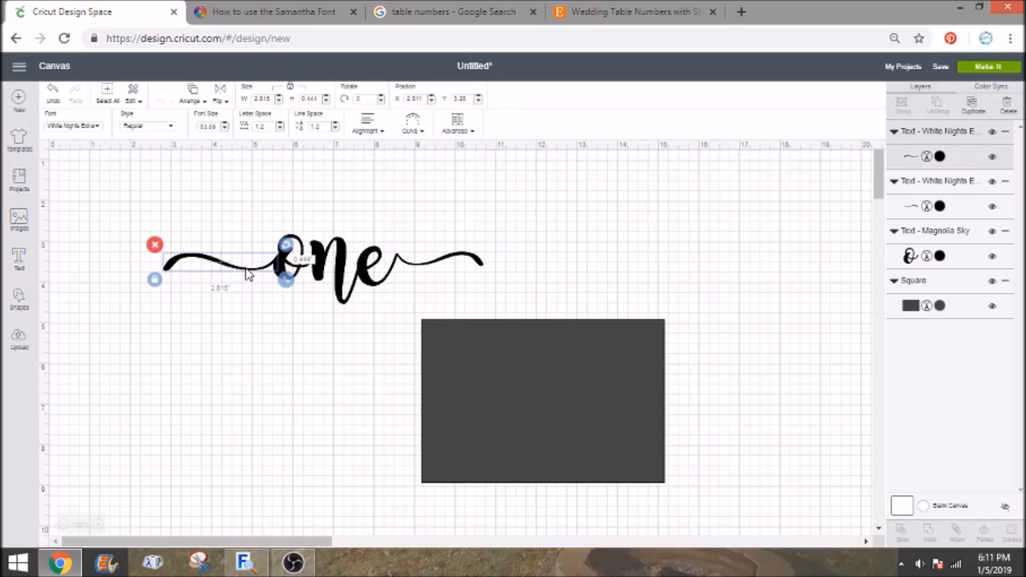
mouse_move(284, 277)
mouse_down()
mouse_move(245, 270)
mouse_move(271, 273)
mouse_up()
- Place the dark rectangle behind "one" and its swashes to compare sizes, and move it away again
drag(189, 157, 443, 286)
drag(489, 383, 324, 290)
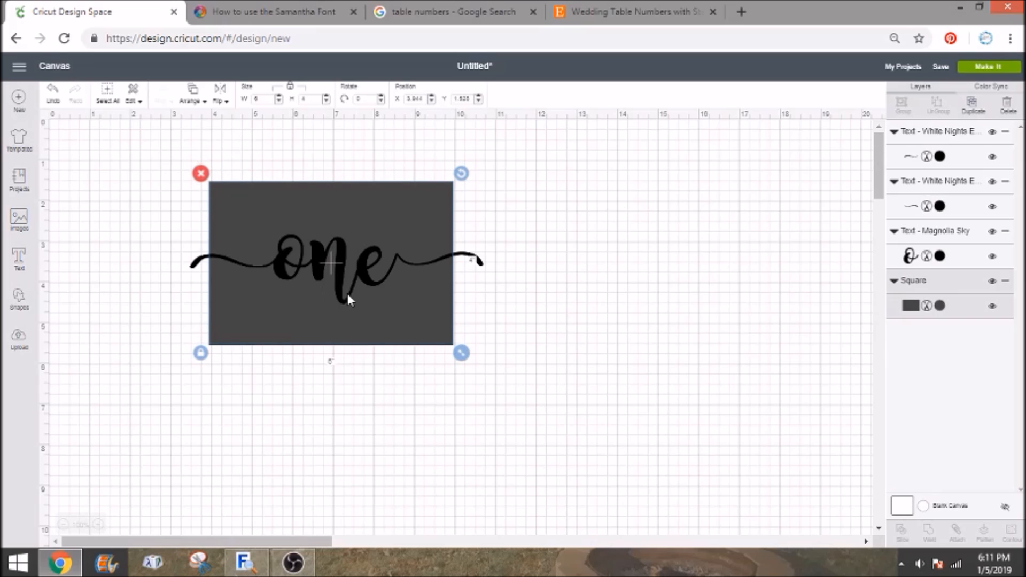
click(477, 317)
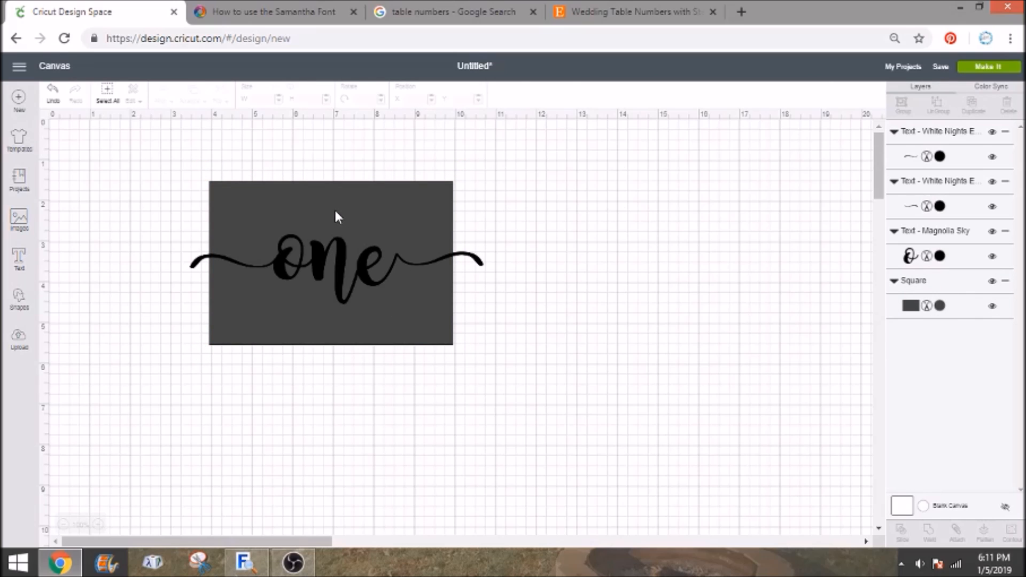
drag(362, 222, 368, 223)
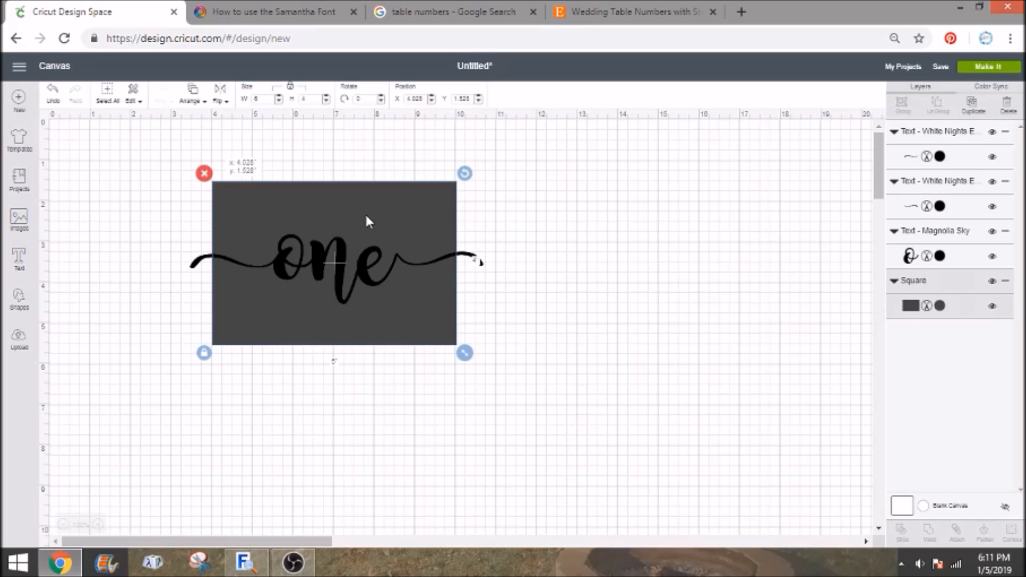
click(426, 377)
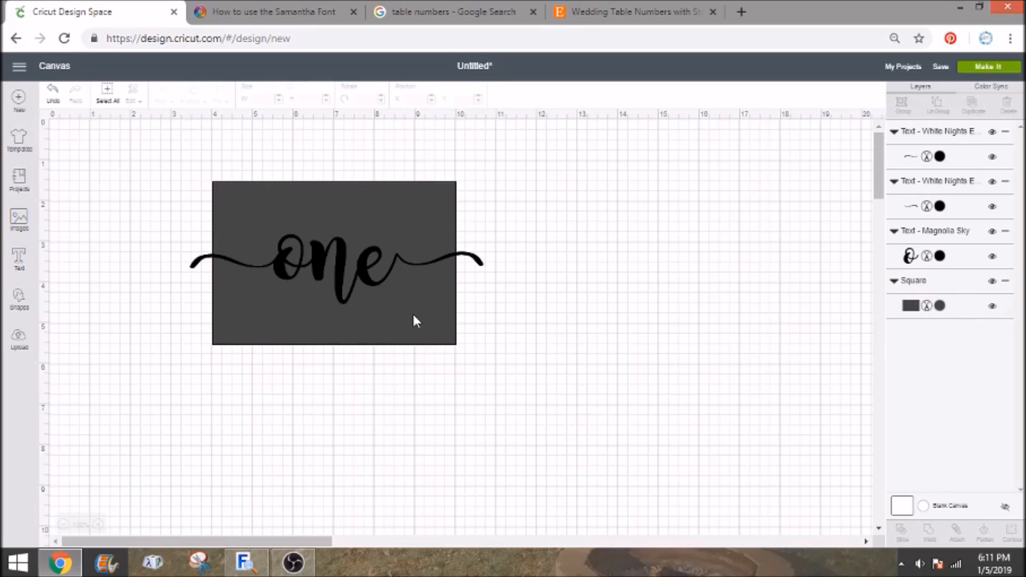
drag(414, 326, 667, 473)
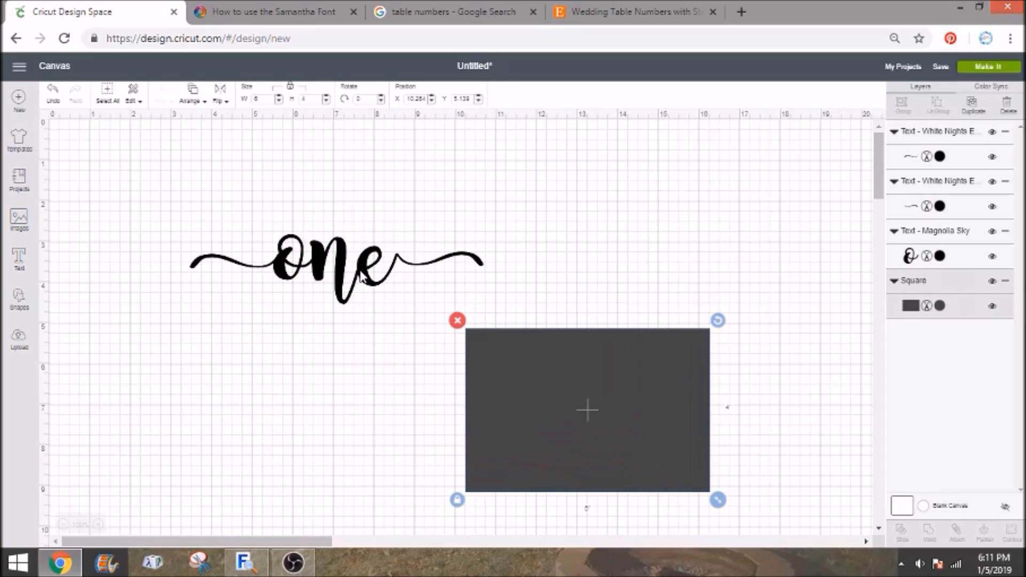
- Duplicate both swashes beside "one" and move the copies to empty canvas space above the rectangle
click(208, 257)
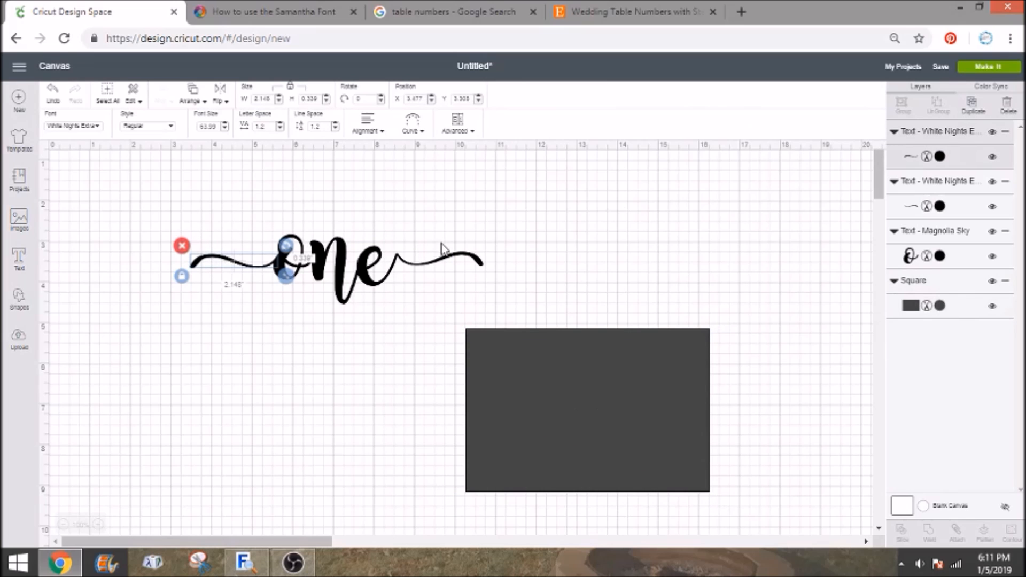
shift+click(459, 259)
click(967, 112)
drag(461, 285, 708, 209)
- Weld "one" with its two swashes, and move the welded word to the canvas's upper-left corner, with the rectangle nearer the middle
drag(165, 191, 435, 327)
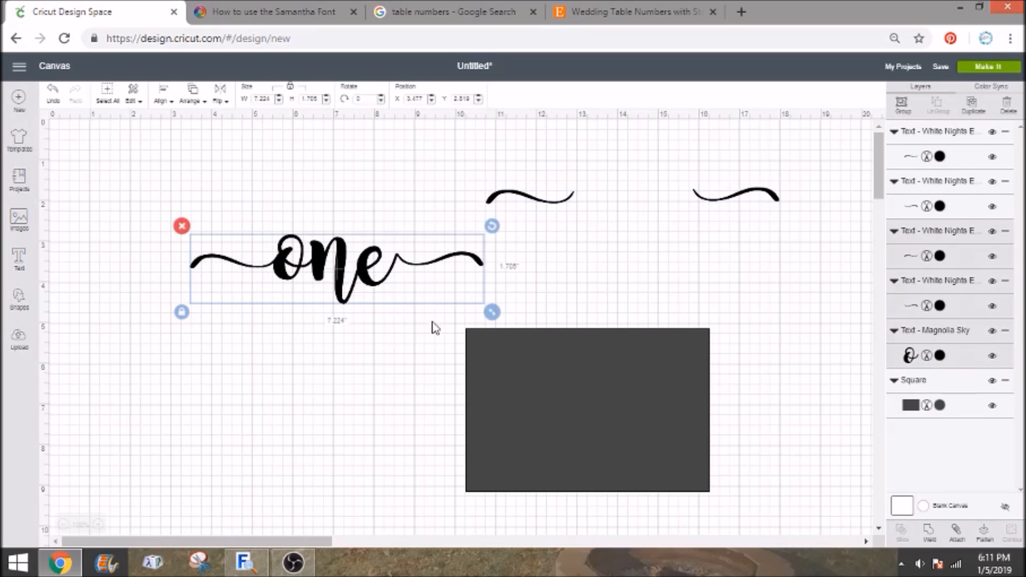
click(927, 533)
drag(373, 286, 231, 187)
drag(595, 438, 389, 416)
- Add the text "two" in the Magnolia Sky font and place it above the rectangle
click(19, 270)
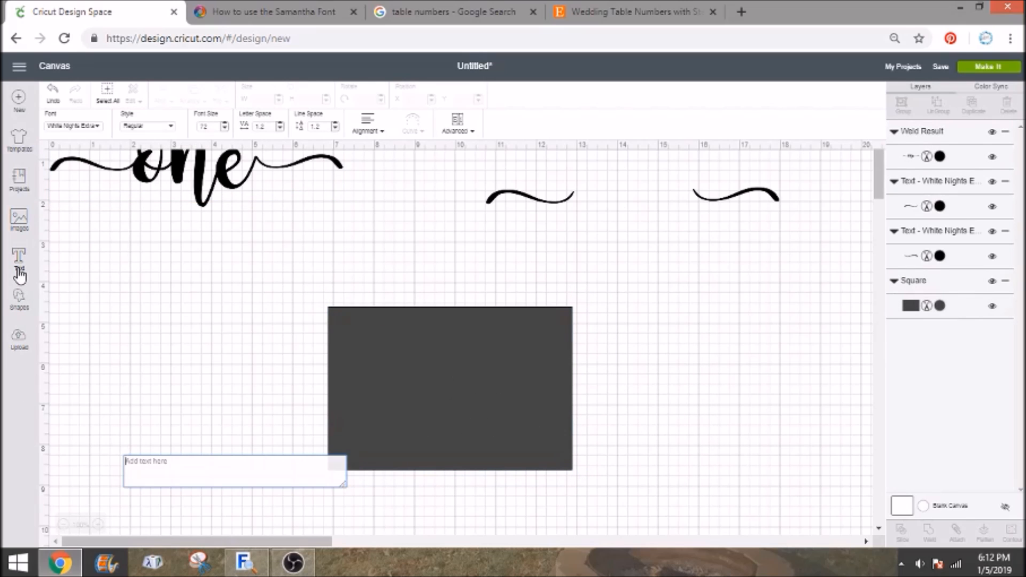
text(two)
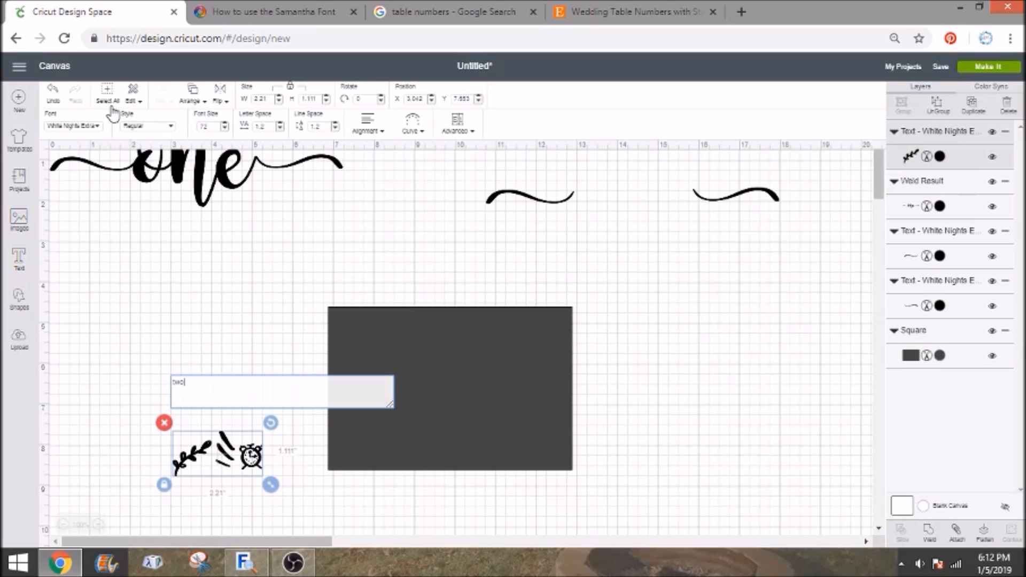
click(95, 126)
double_click(604, 101)
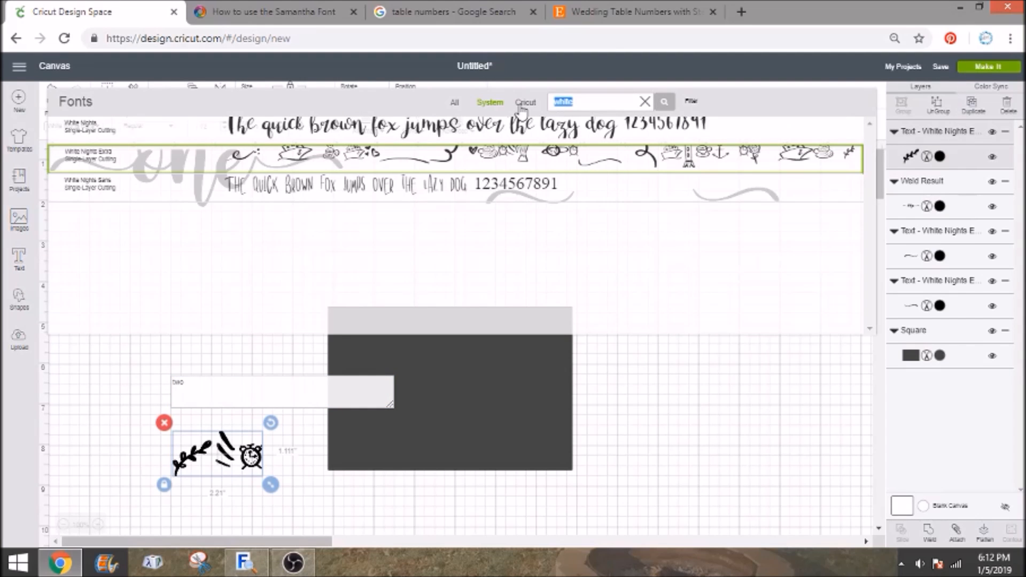
text(magno)
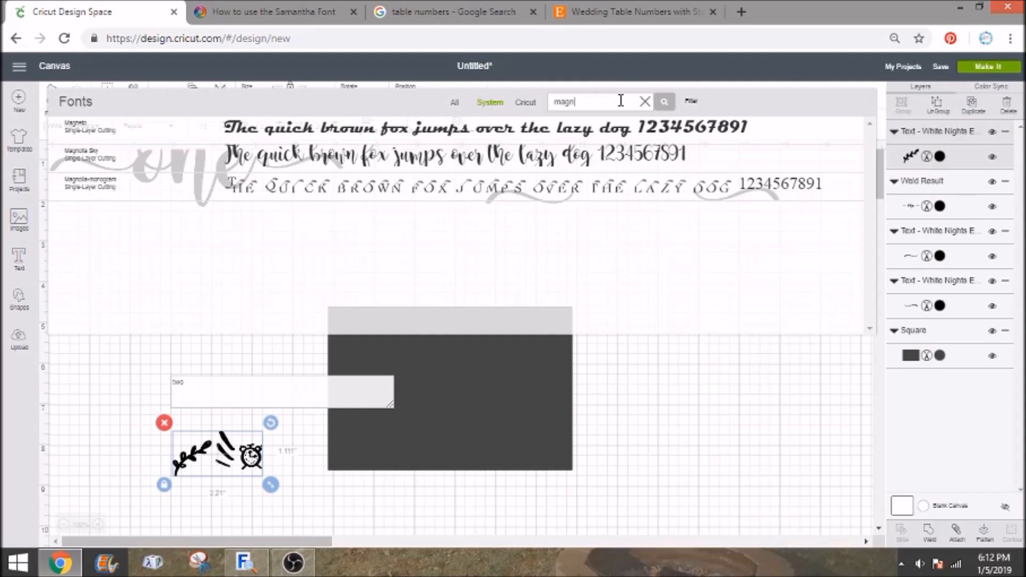
click(635, 156)
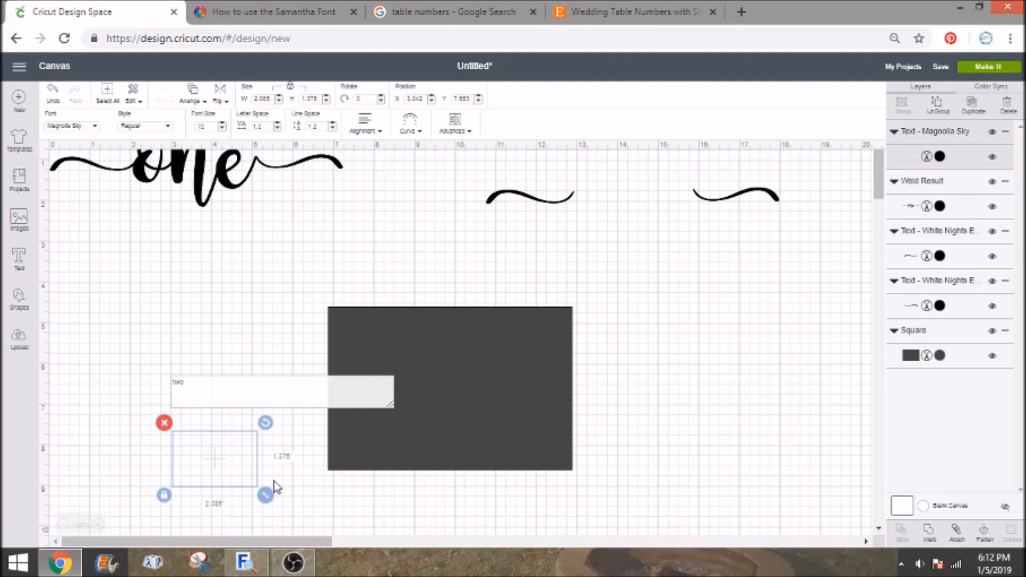
drag(253, 469, 434, 258)
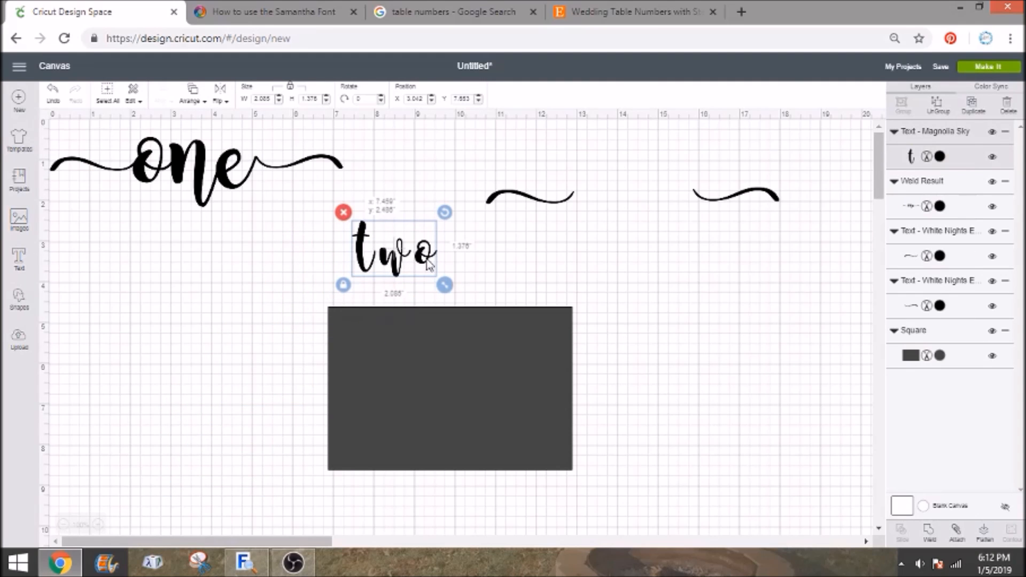
- Reduce the letter spacing of "two" to -0.7 so its letters connect
click(277, 129)
click(277, 130)
click(277, 130)
click(278, 129)
click(277, 130)
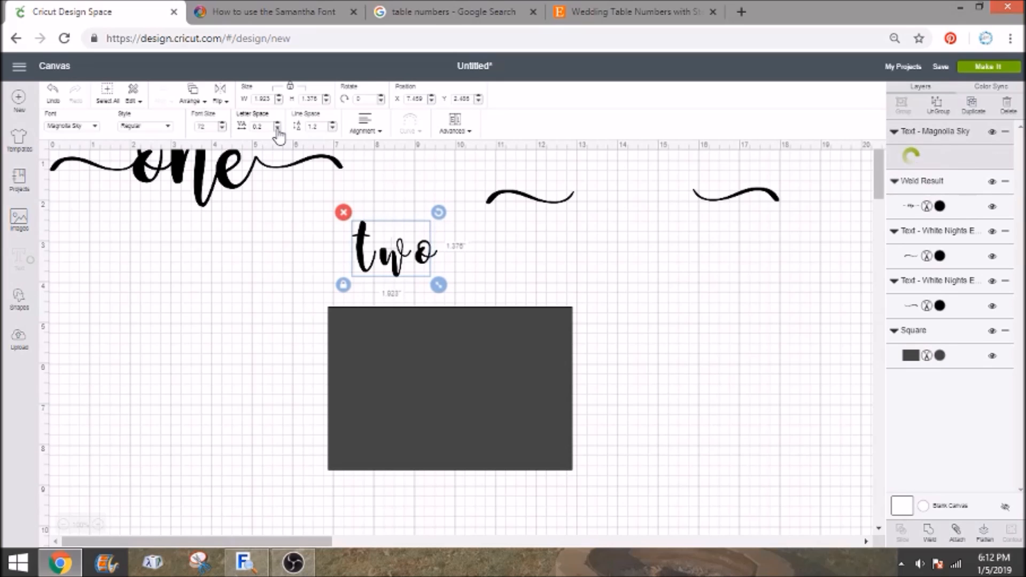
click(277, 129)
click(278, 129)
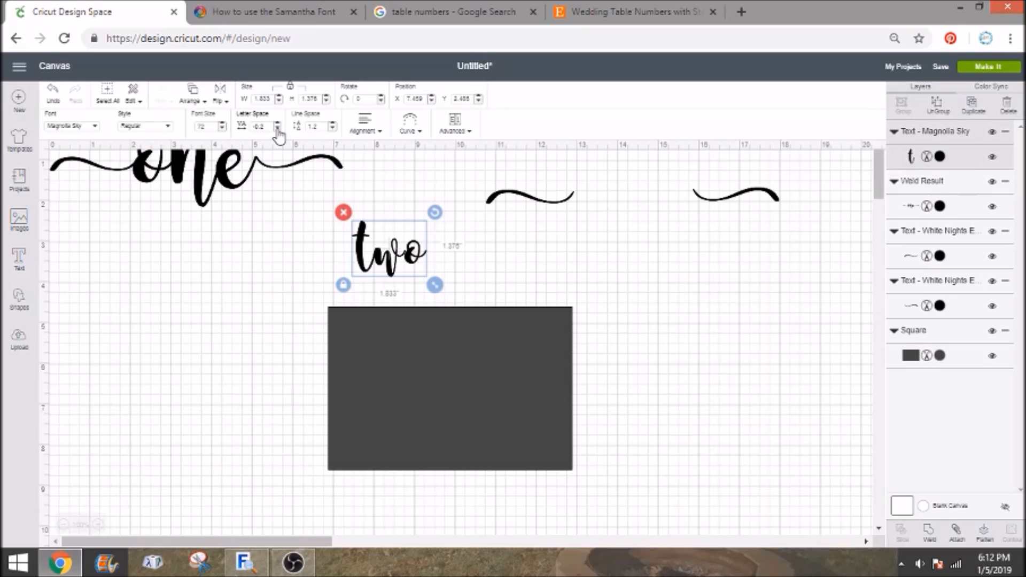
click(277, 130)
click(278, 129)
click(277, 129)
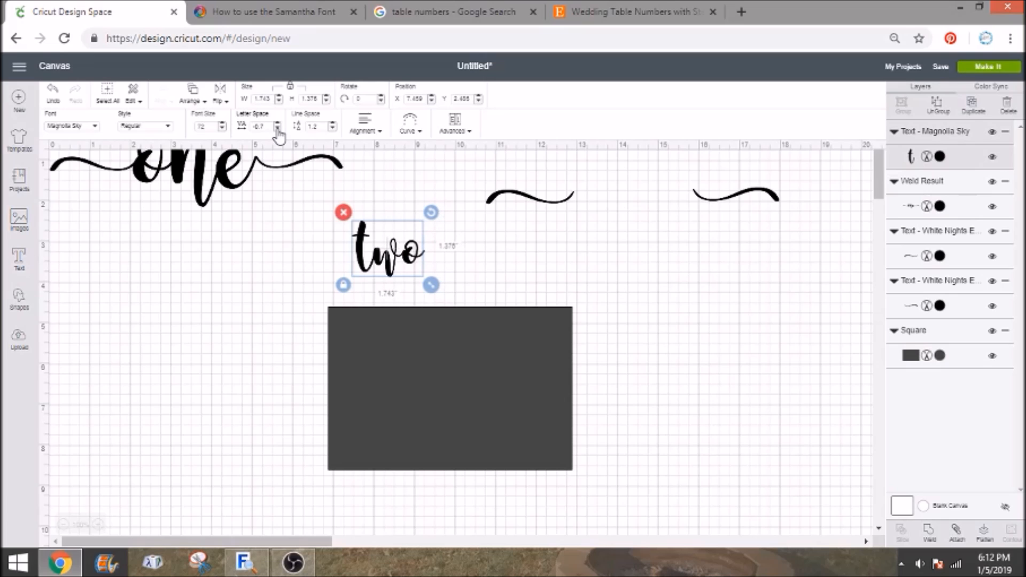
click(277, 129)
click(277, 129)
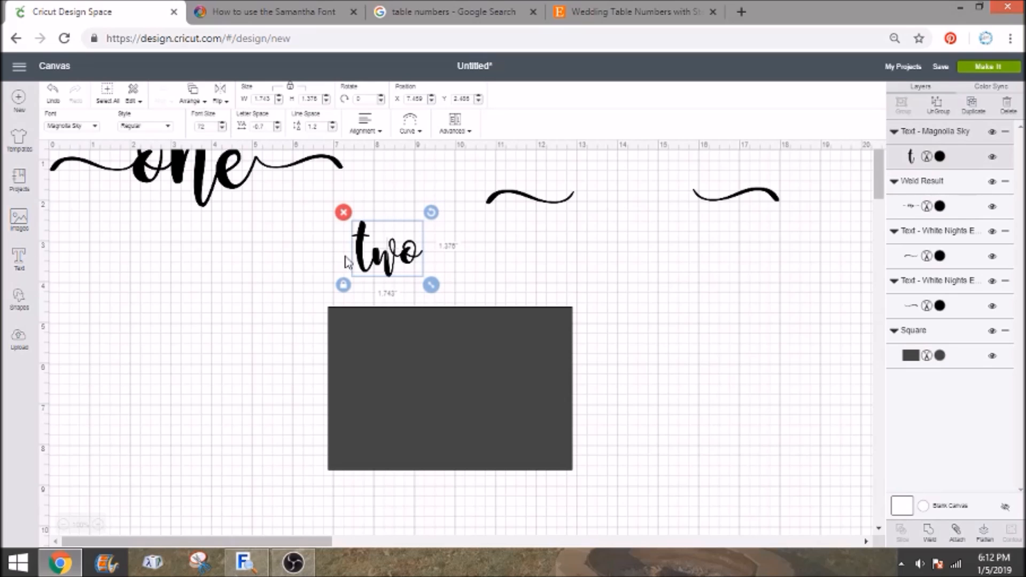
click(277, 129)
click(500, 248)
- Enlarge "two" and join the spare swashes to the base of the "t" and the end of the "o"
click(377, 265)
drag(431, 286, 487, 331)
drag(505, 199, 295, 282)
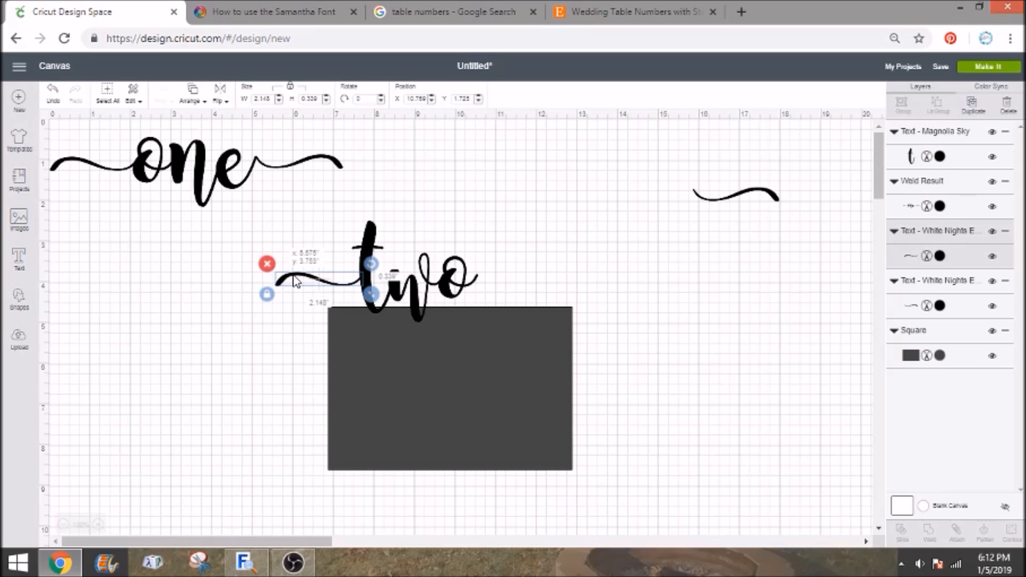
drag(718, 203, 506, 286)
click(520, 212)
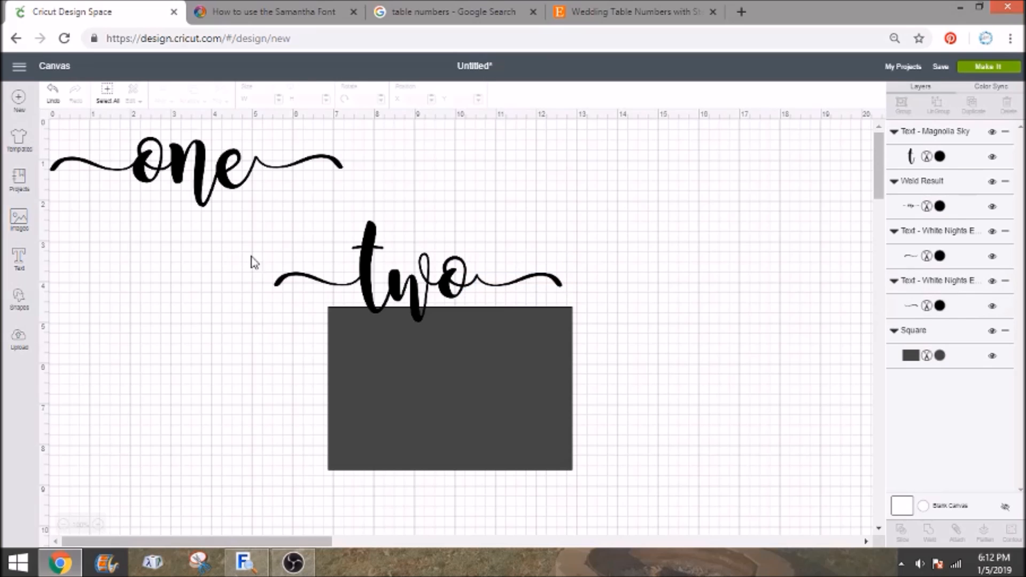
drag(343, 291, 346, 300)
- Move "two" and its swashes together to clear space above the rectangle
drag(273, 230, 544, 291)
drag(447, 284, 489, 217)
click(353, 233)
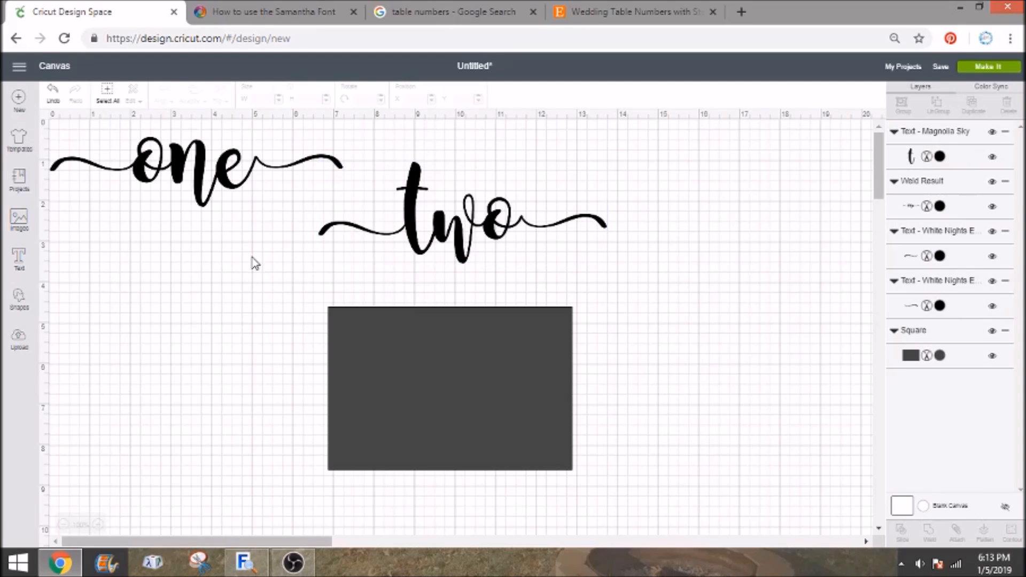
- Duplicate both swashes beside "two" and move the copies to empty canvas space beyond the rectangle
click(376, 233)
shift+click(566, 227)
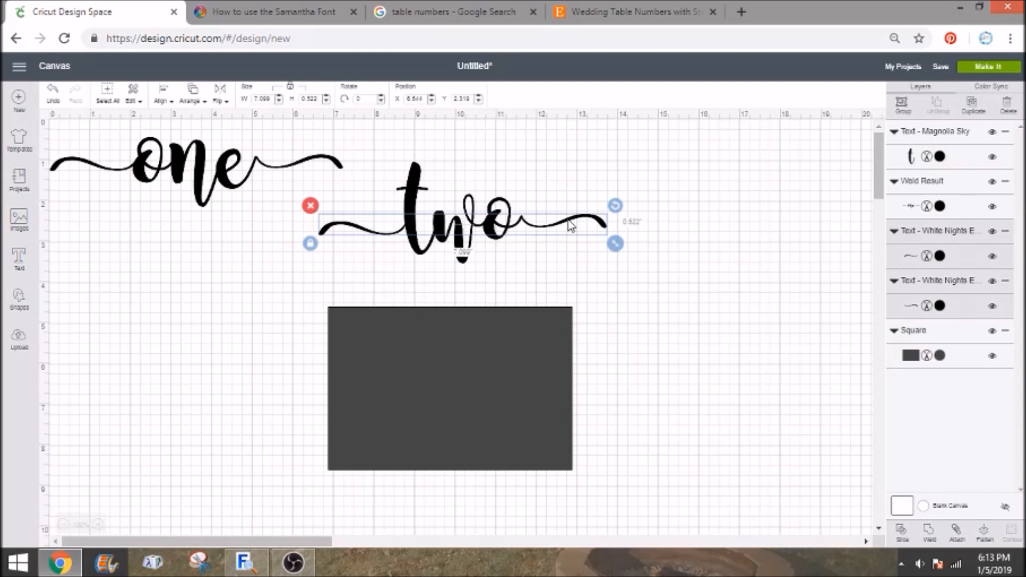
click(972, 103)
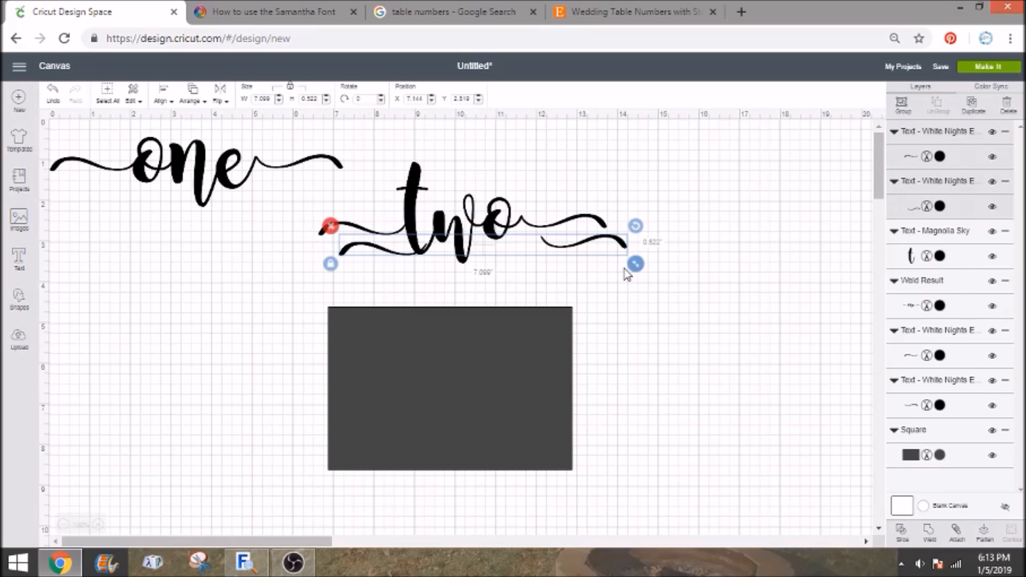
drag(629, 244, 794, 283)
drag(375, 254, 707, 313)
- Duplicate the spare swash pair repeatedly to make four pairs for the remaining numbers
drag(725, 241, 798, 320)
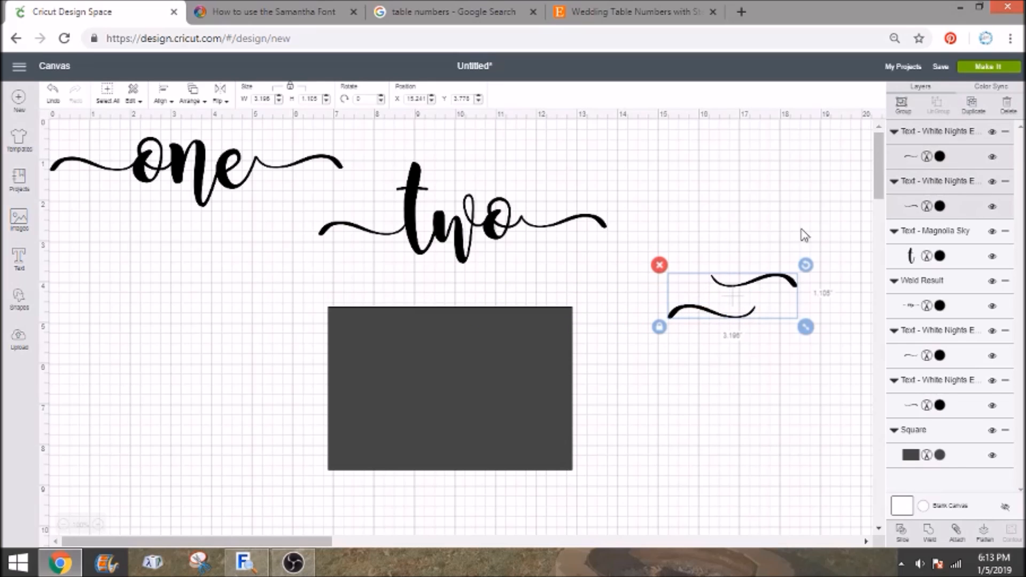
click(967, 114)
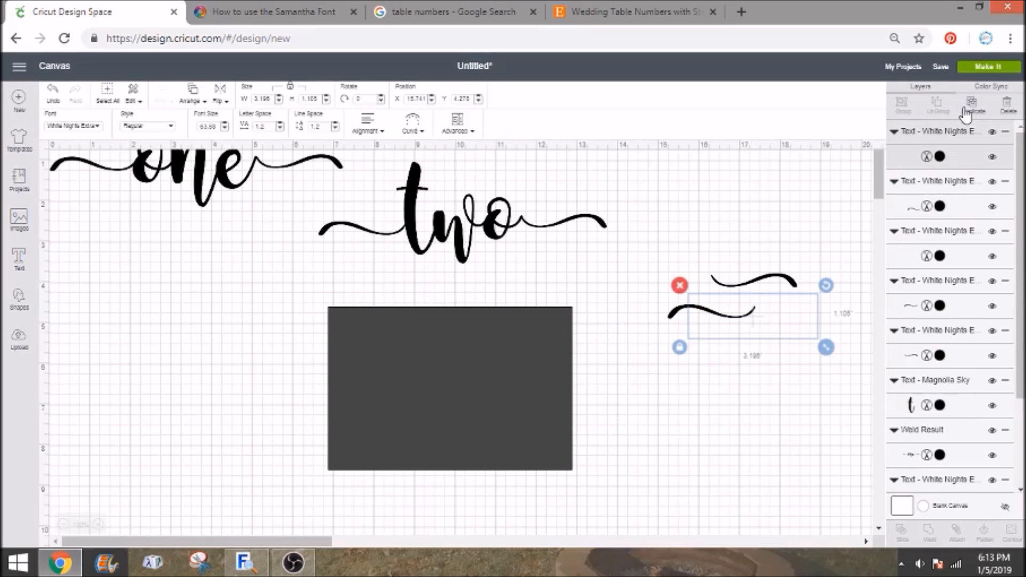
click(967, 112)
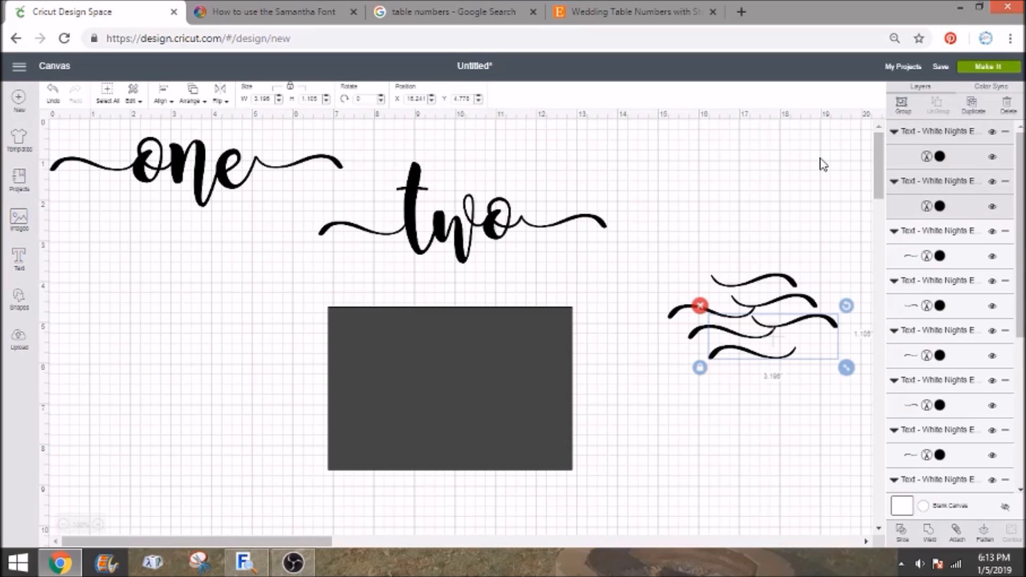
- Weld "two" with its attached swashes and move the welded word below "one"
drag(368, 198, 552, 247)
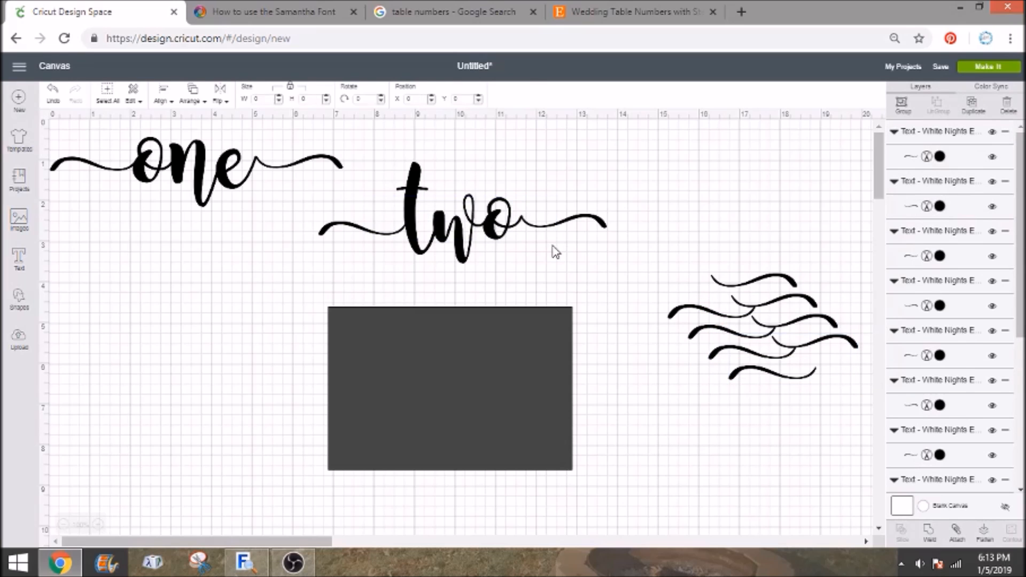
click(927, 535)
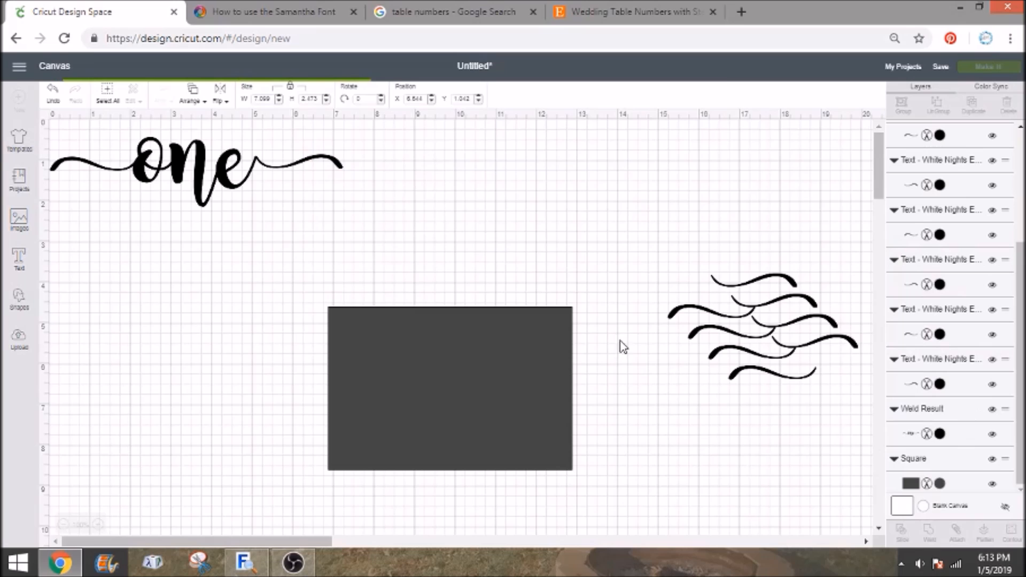
drag(481, 257, 241, 271)
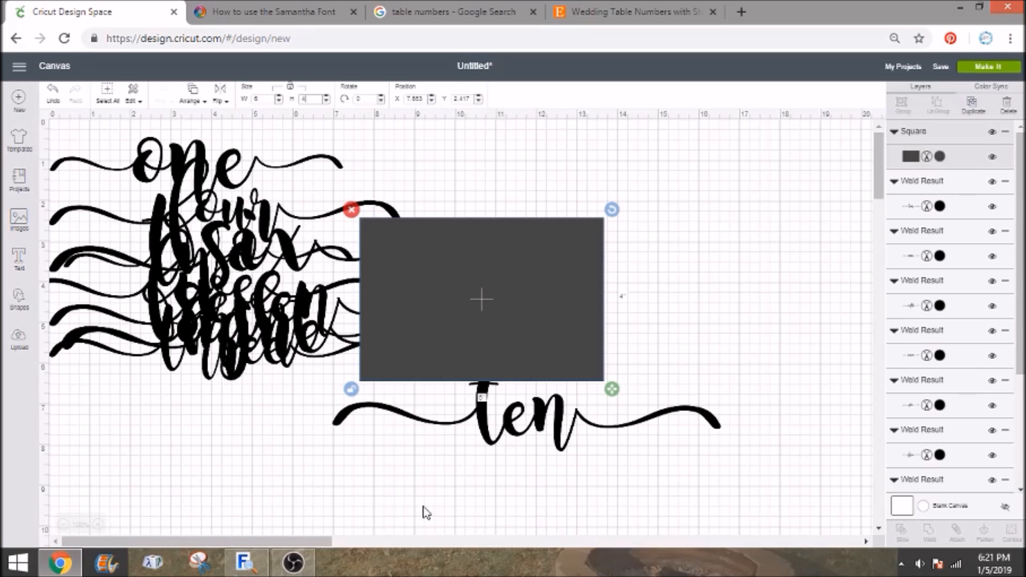
- Place the dark rectangle over "ten" and set the rectangle's width to 6.1 inches
drag(458, 349, 548, 450)
drag(626, 406, 619, 382)
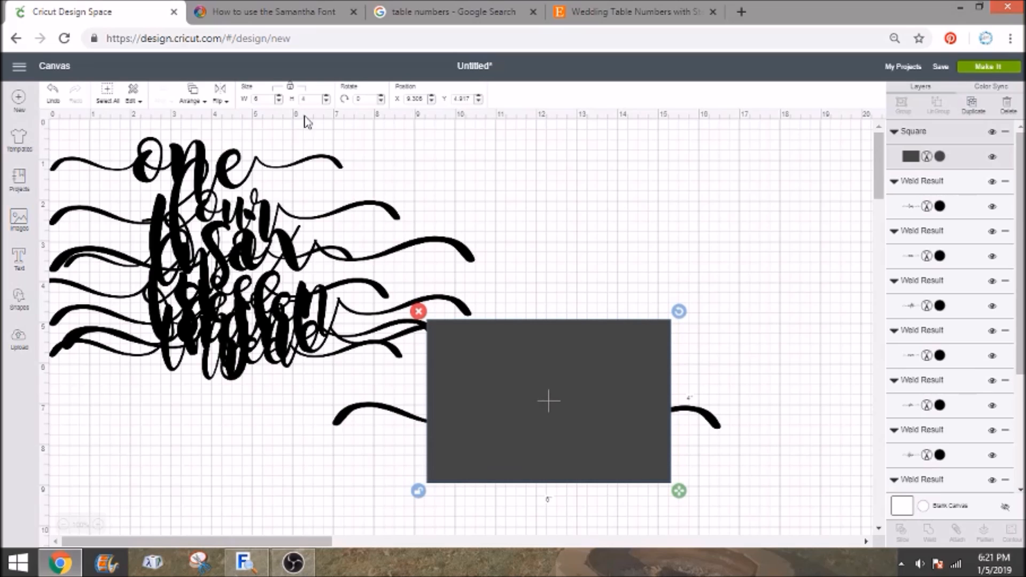
click(270, 94)
key(Return)
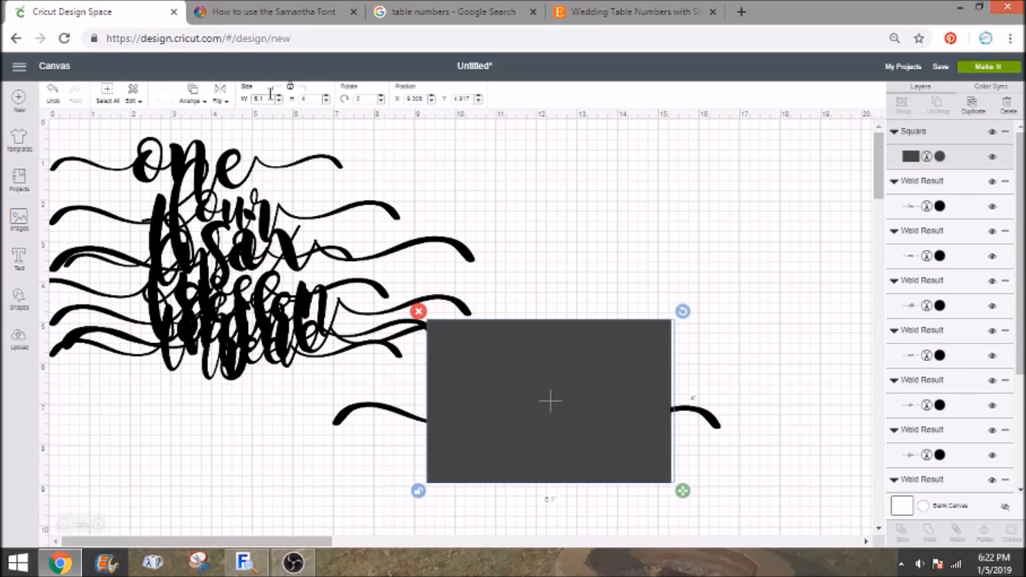
- Move the rectangle and "ten" apart, with the word below, and send the rectangle to the back
drag(636, 385, 726, 265)
click(593, 433)
drag(593, 433, 641, 481)
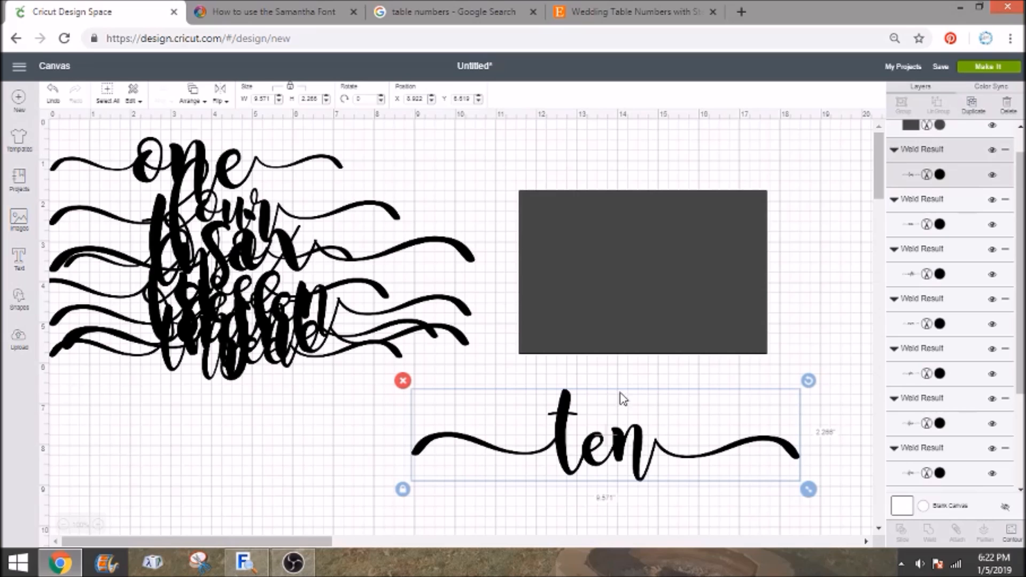
right_click(686, 293)
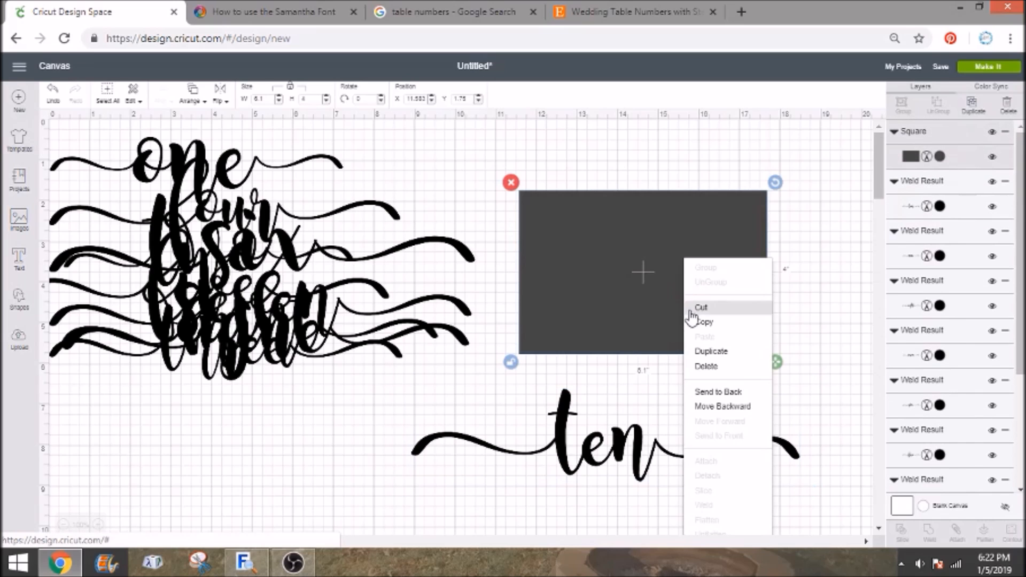
click(719, 392)
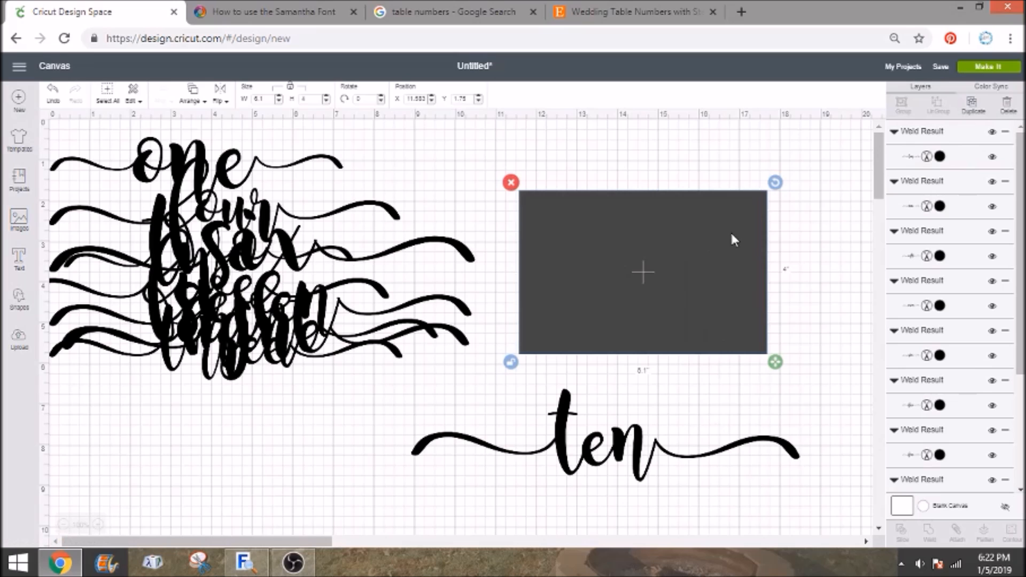
- Duplicate the 6.1-inch-wide rectangle repeatedly to make ten rectangles
click(972, 105)
click(972, 105)
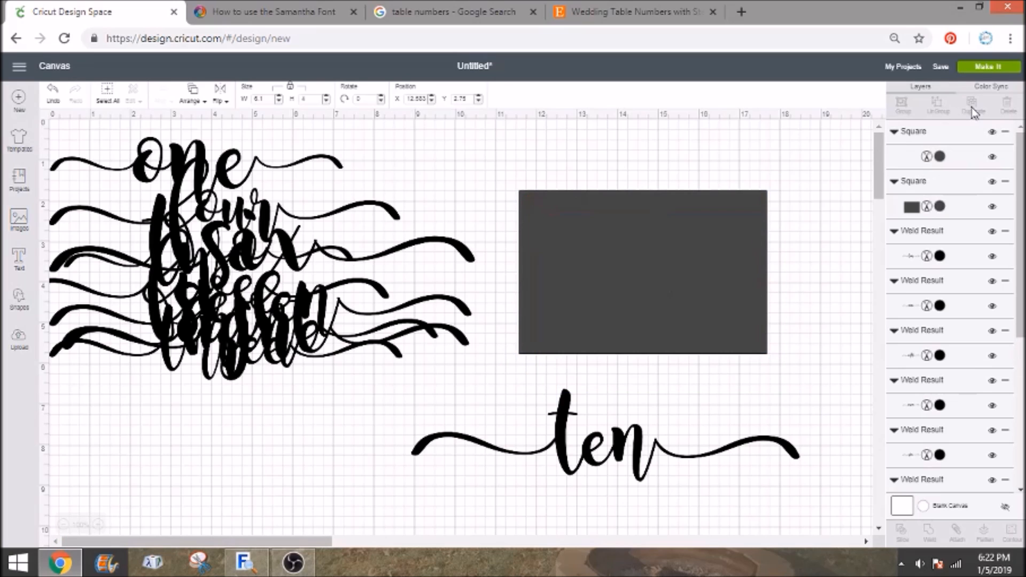
click(973, 106)
click(973, 107)
click(972, 107)
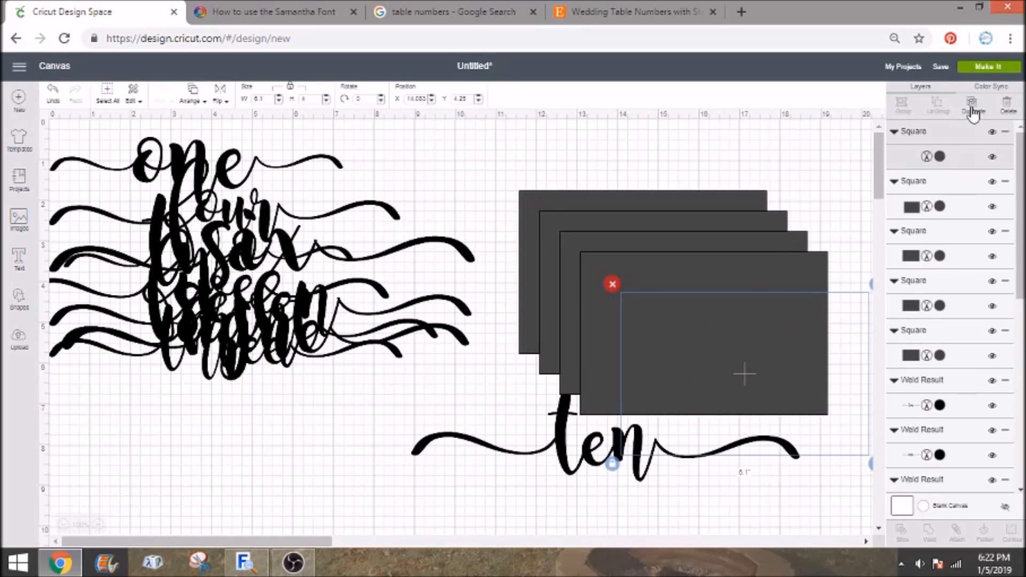
click(973, 111)
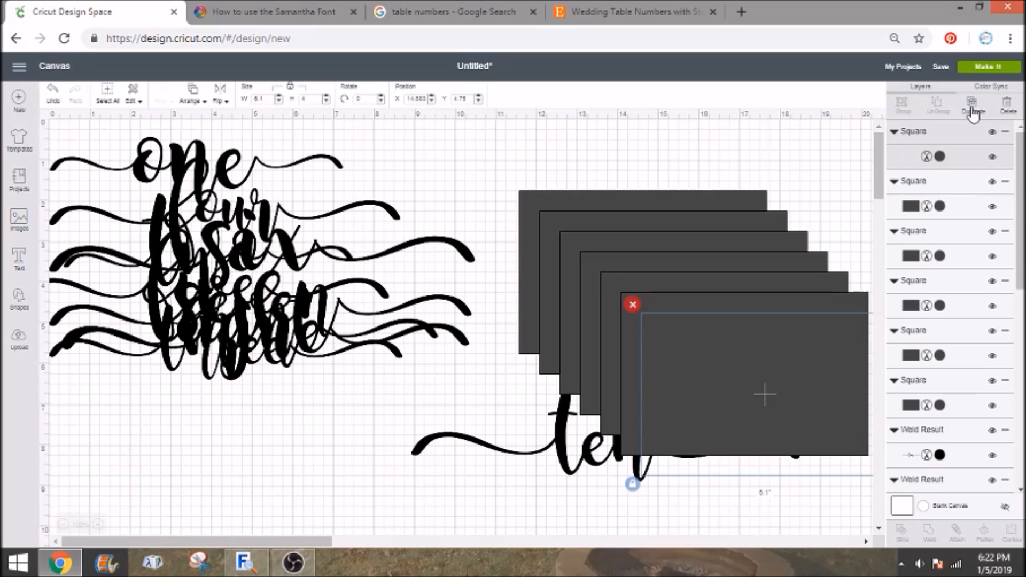
click(972, 111)
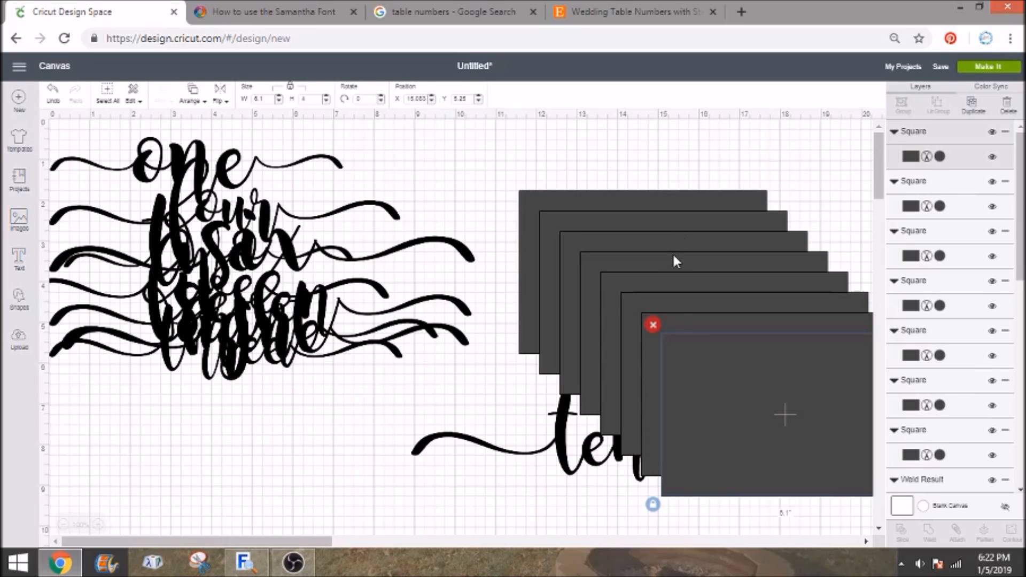
click(972, 109)
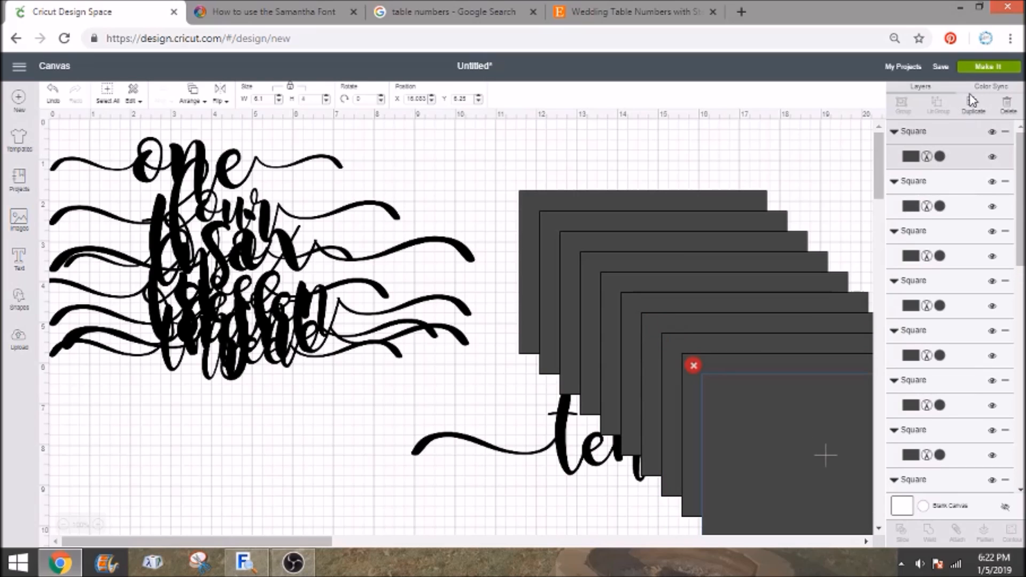
- Move "ten" and one rectangle copy below the stacked words and send that rectangle to the back
drag(558, 456, 265, 419)
drag(727, 444, 299, 426)
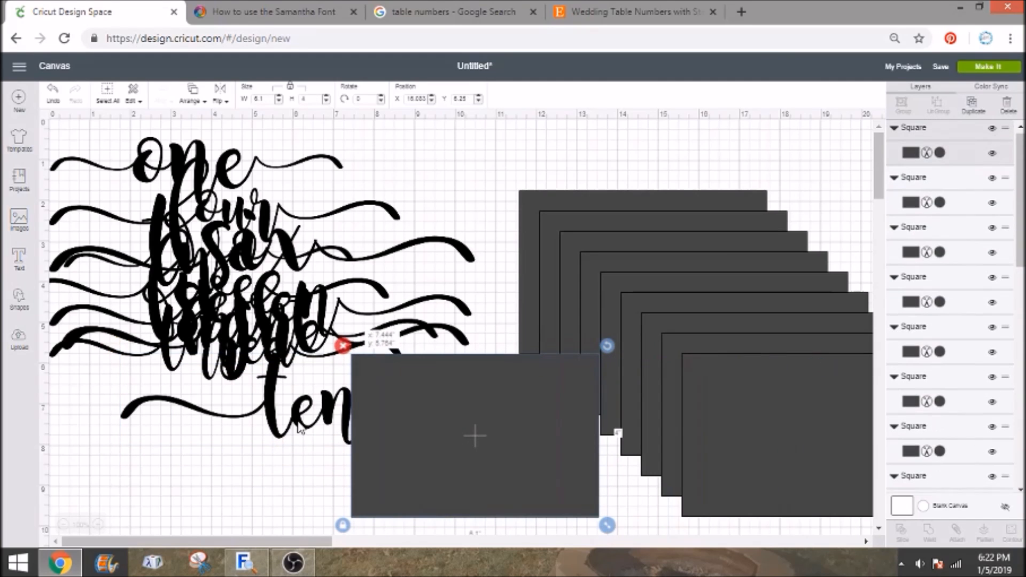
right_click(460, 396)
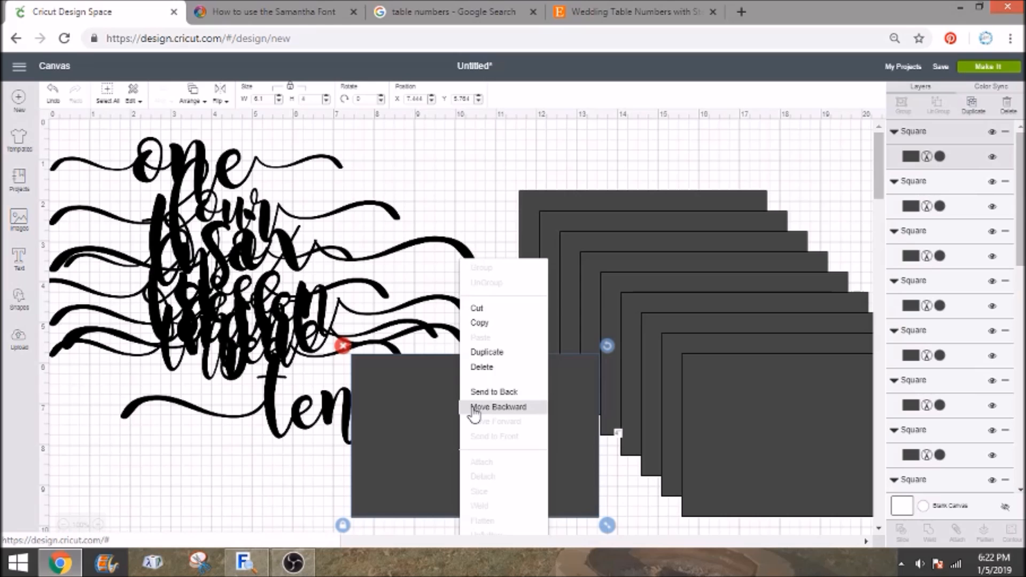
click(487, 395)
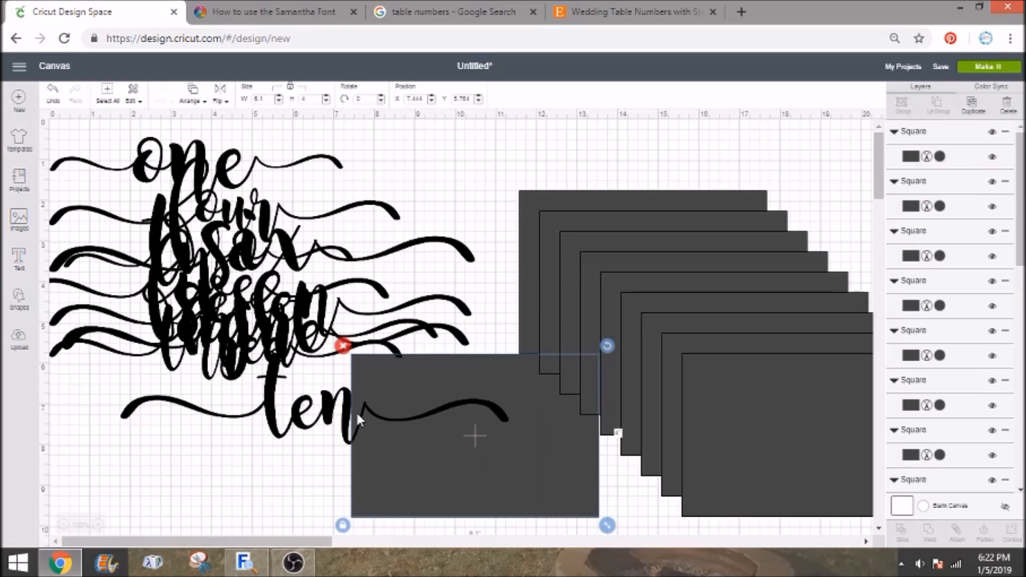
- Place "ten" over the separated rectangle and move both down to an empty area of the canvas
drag(344, 418, 493, 410)
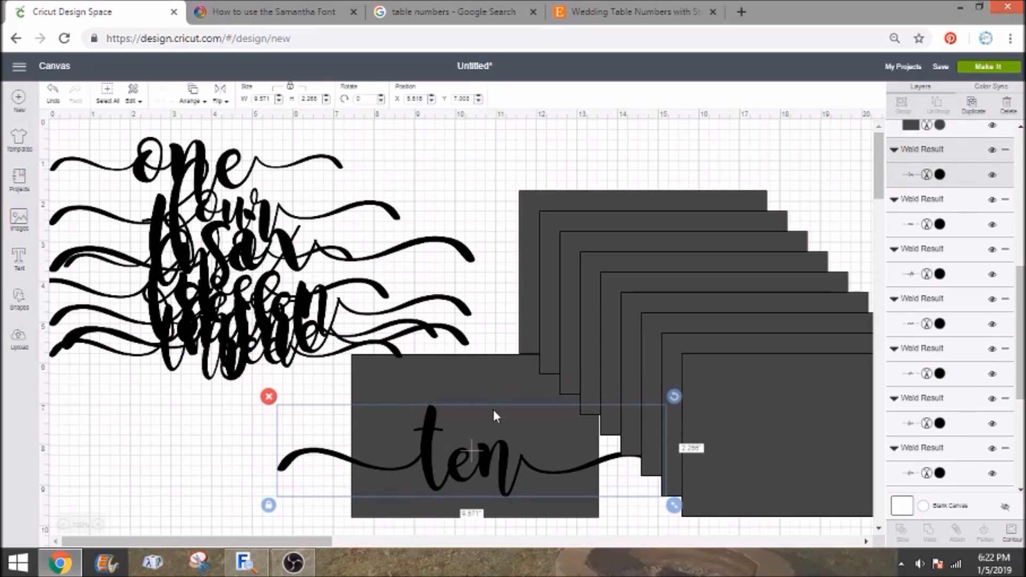
scroll(490, 358, down, 3)
drag(491, 294, 466, 405)
scroll(466, 405, down, 1)
scroll(466, 405, down, 3)
drag(533, 137, 465, 439)
drag(463, 267, 451, 392)
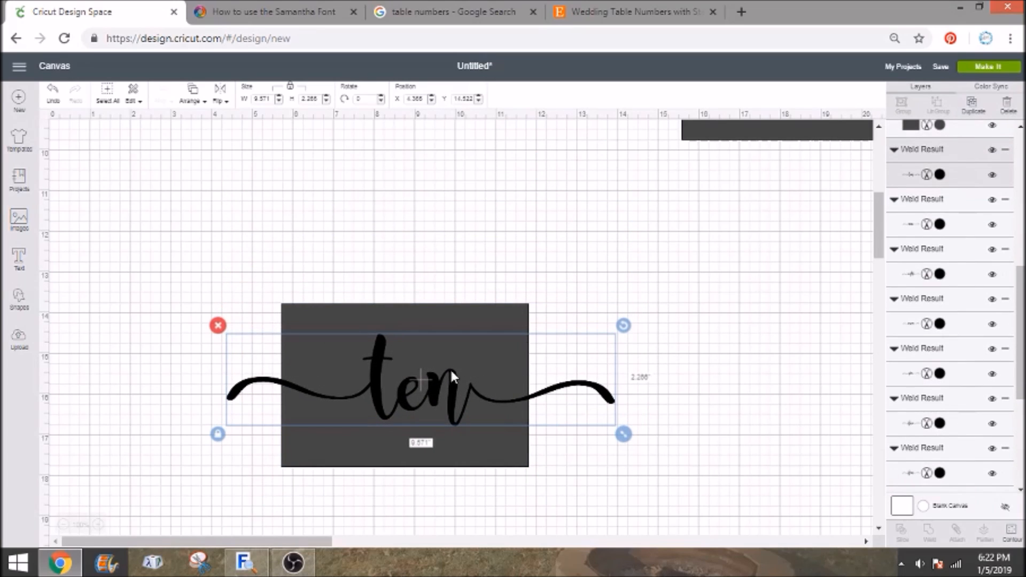
- Center "ten" on its rectangle and slice the two shapes
shift+click(453, 315)
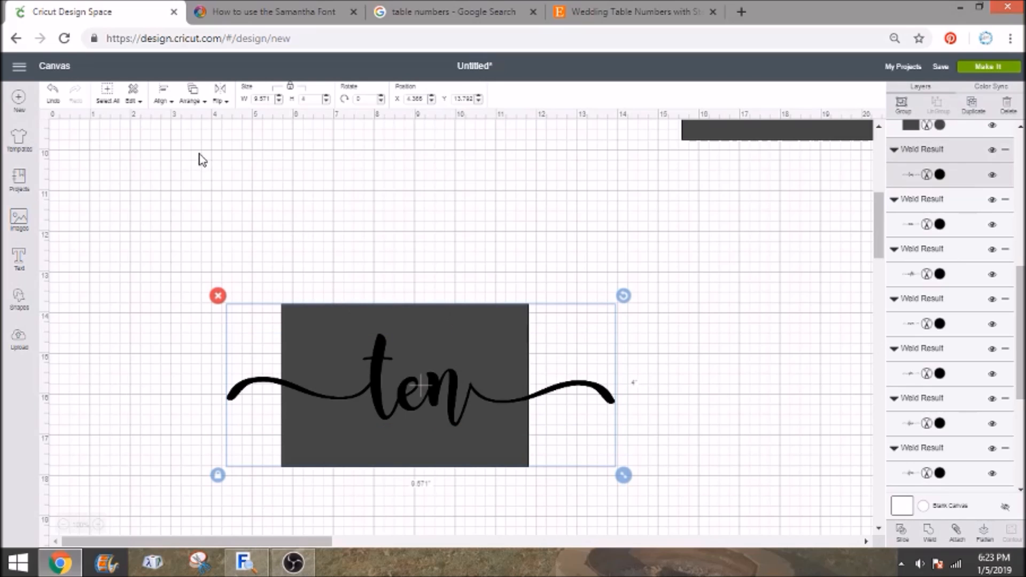
click(163, 100)
click(155, 220)
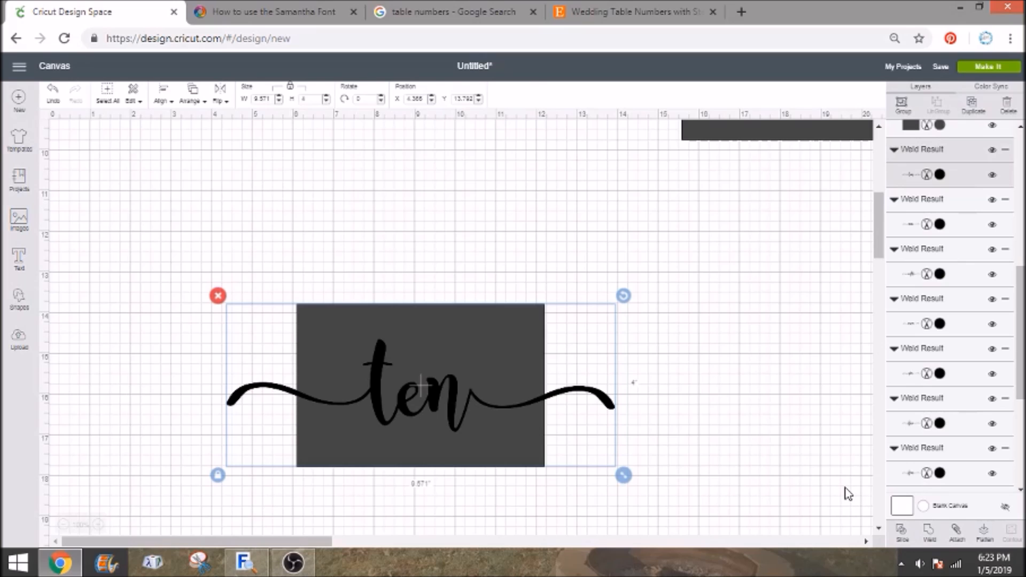
click(906, 538)
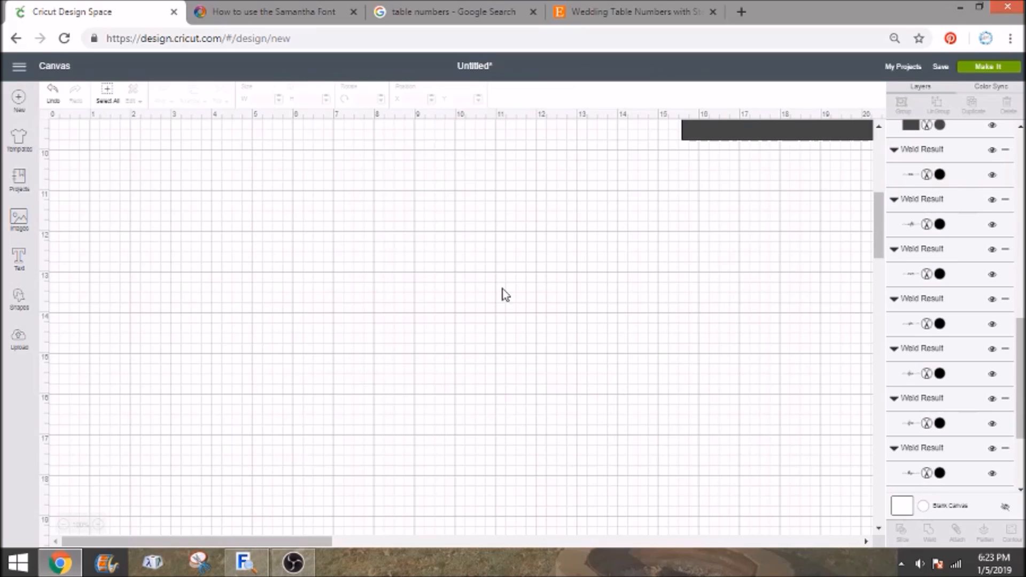
- Move the trimmed black "ten" clear and delete the sliced rectangle, the cut-off swash ends and the grey "ten"
drag(563, 260, 607, 264)
click(407, 209)
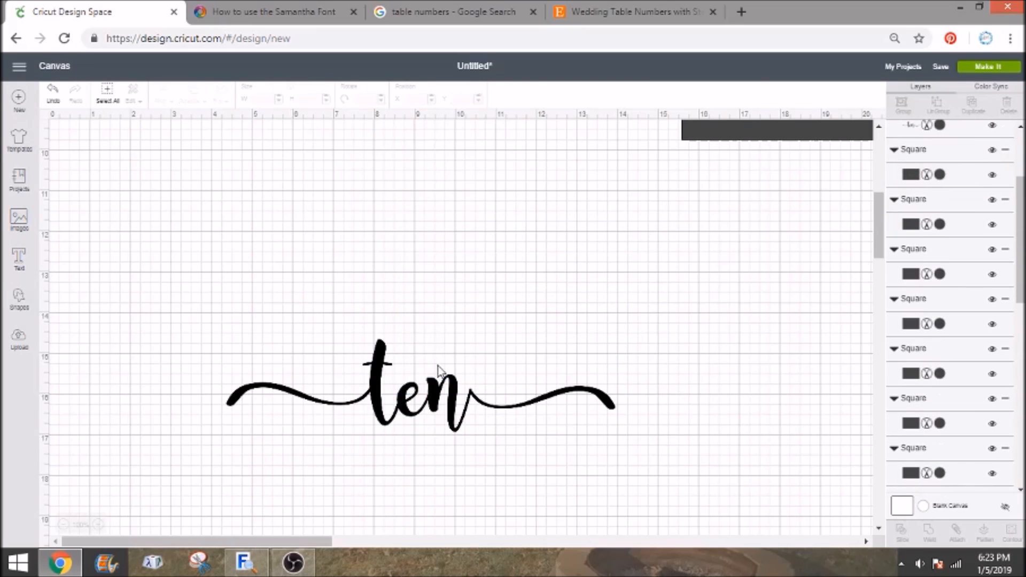
drag(446, 384, 442, 262)
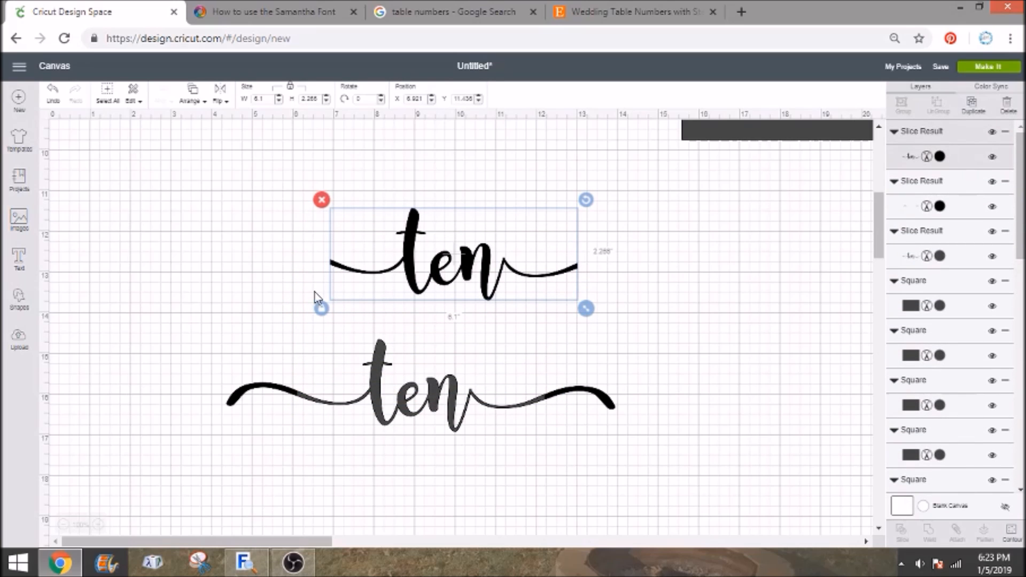
click(312, 404)
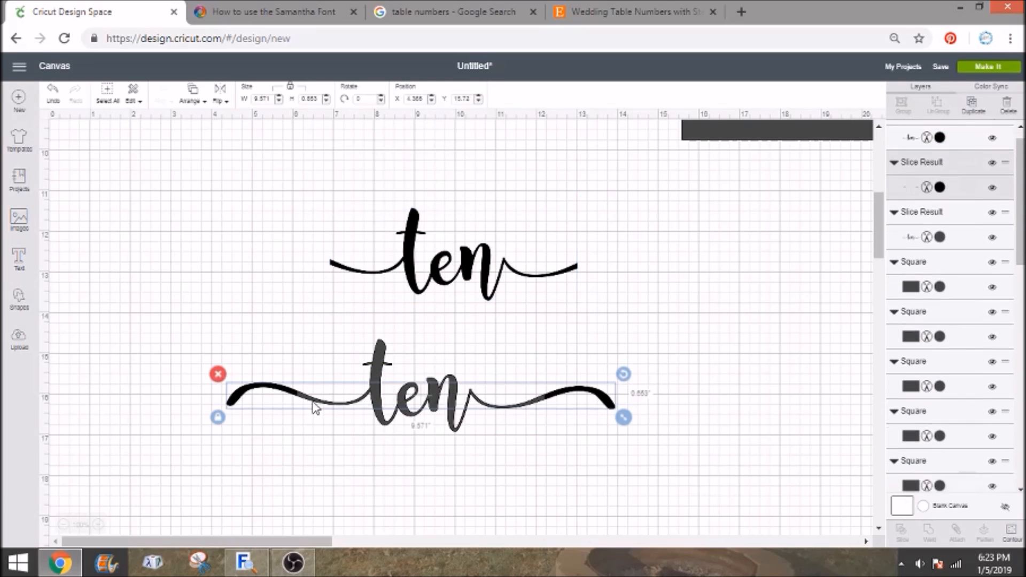
click(216, 371)
click(382, 390)
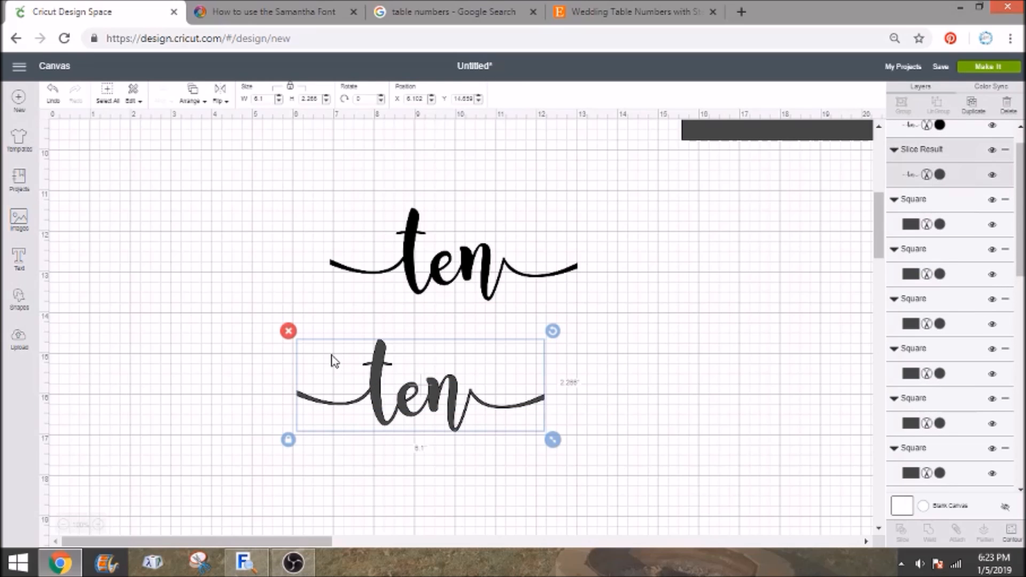
click(286, 329)
- Move another rectangle copy below the stacked words, send it to the back and place "nine" over it
scroll(493, 324, up, 3)
scroll(495, 325, up, 5)
drag(720, 350, 217, 398)
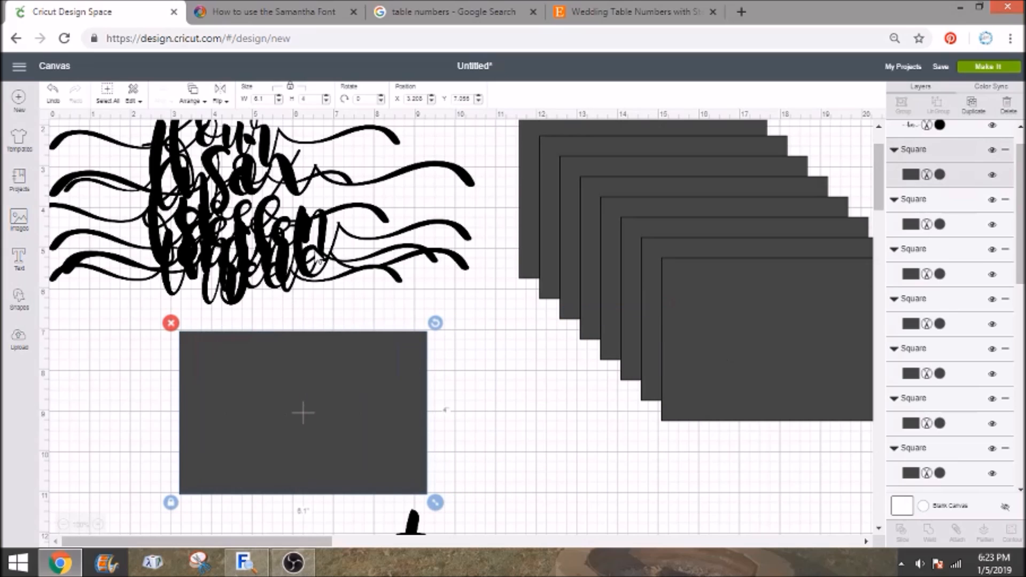
right_click(274, 374)
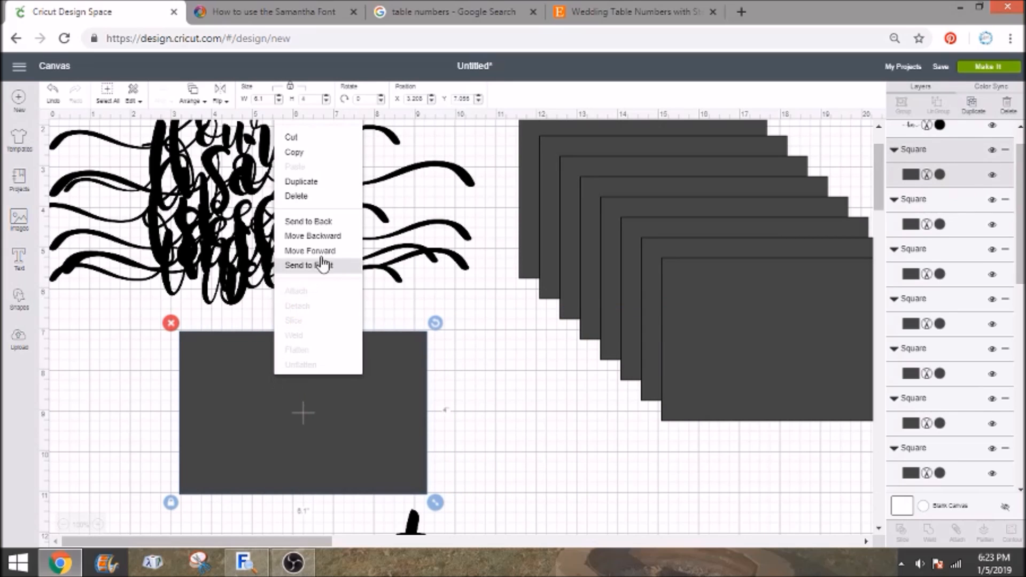
click(326, 221)
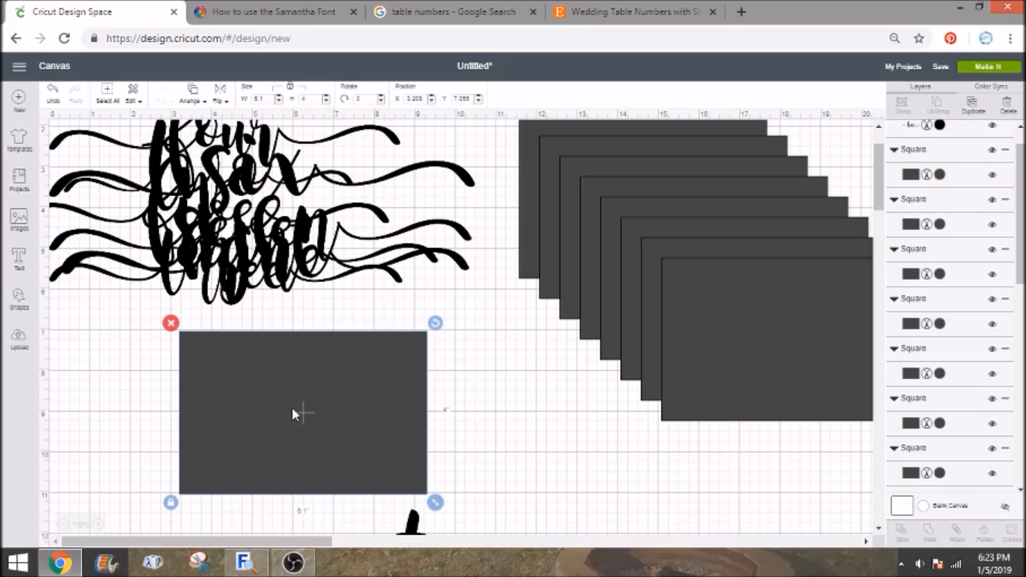
drag(293, 410, 286, 429)
drag(277, 287, 312, 438)
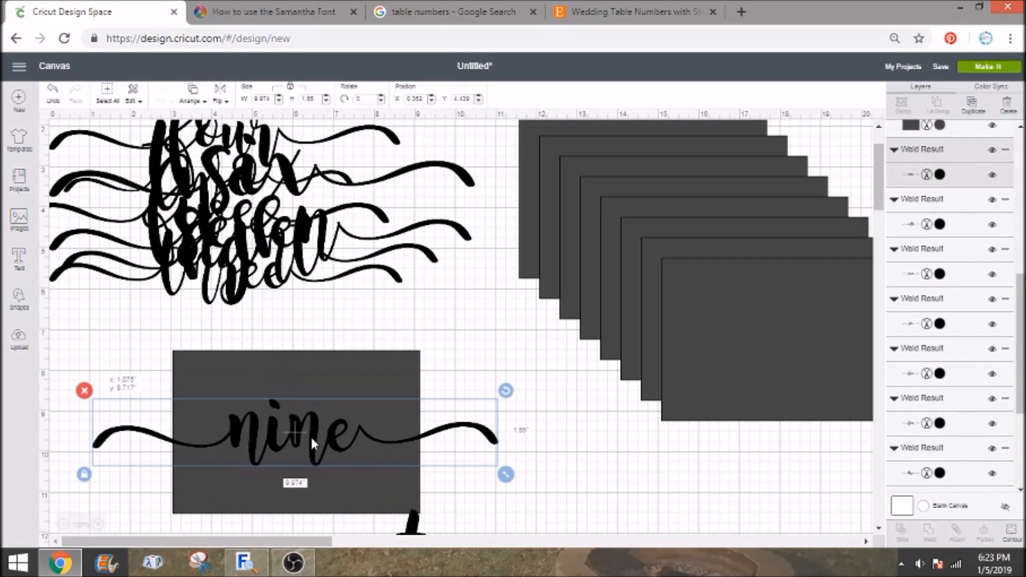
- Center "nine" on its rectangle and slice the two shapes
shift+click(322, 380)
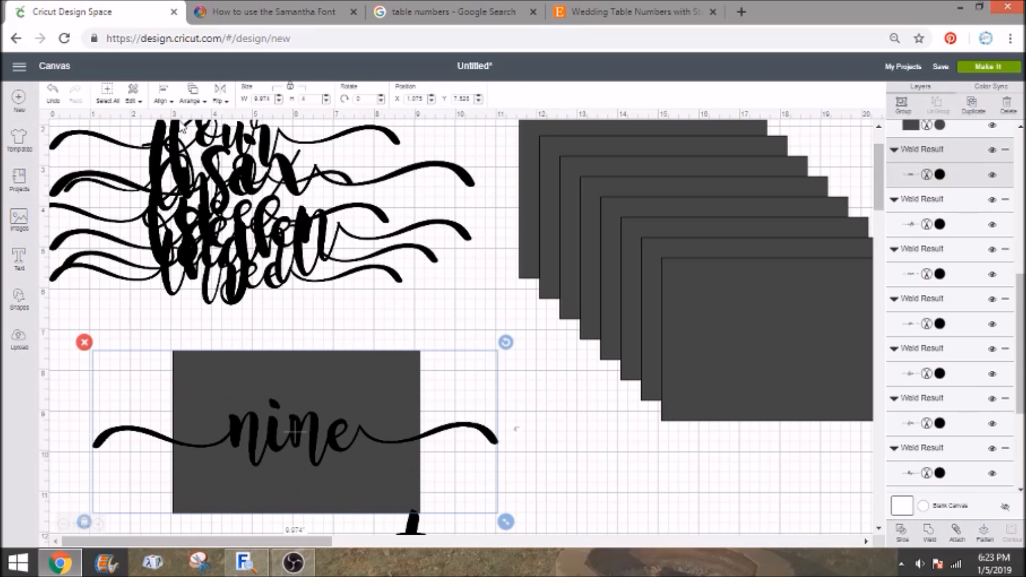
click(169, 101)
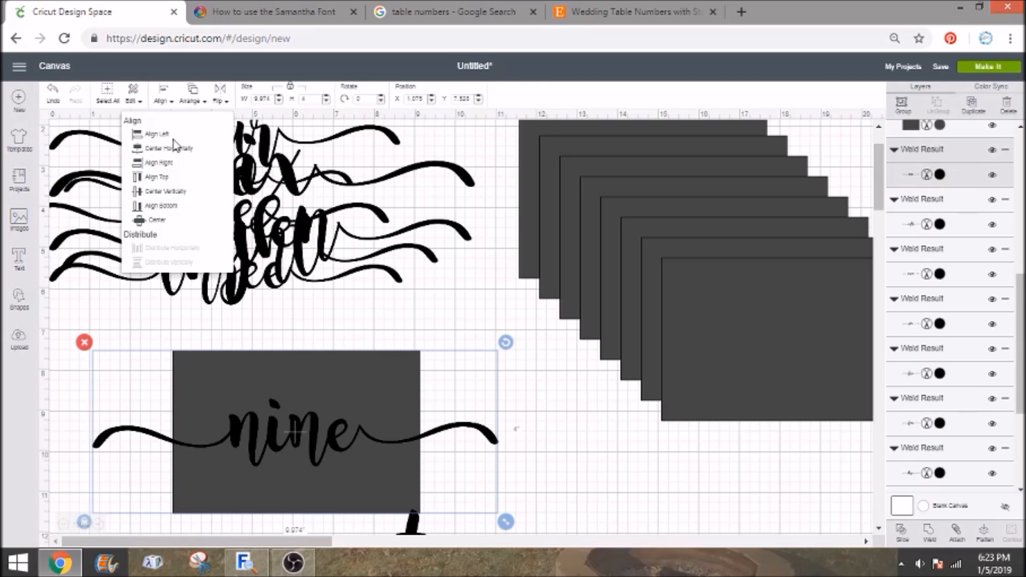
click(179, 220)
scroll(286, 297, down, 3)
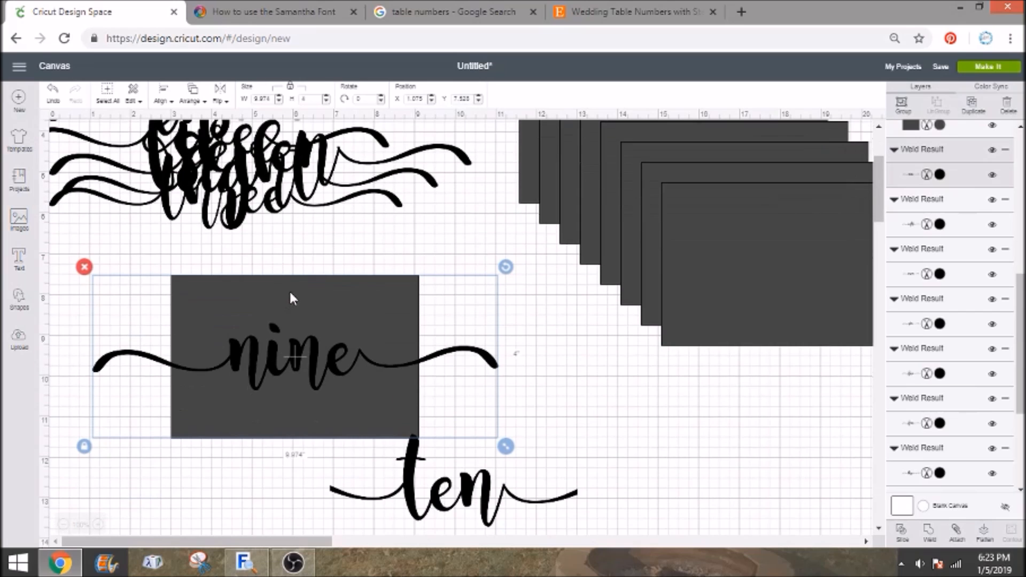
click(900, 531)
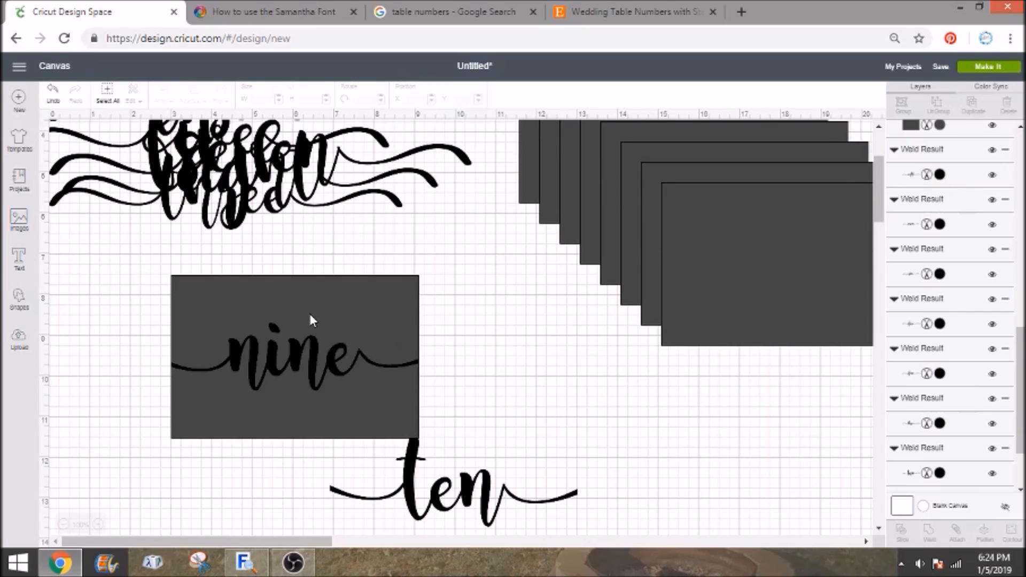
- Move the trimmed black "nine" onto "ten" and delete the sliced rectangle, the grey "nine" and the cut-off swash ends
click(206, 287)
click(162, 267)
drag(249, 350, 403, 423)
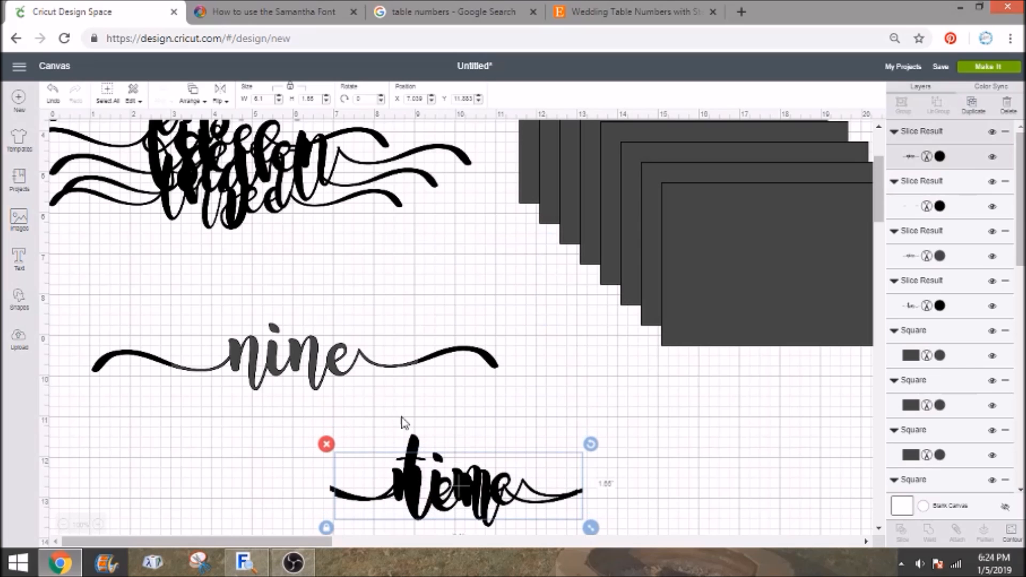
click(324, 350)
click(163, 315)
click(171, 366)
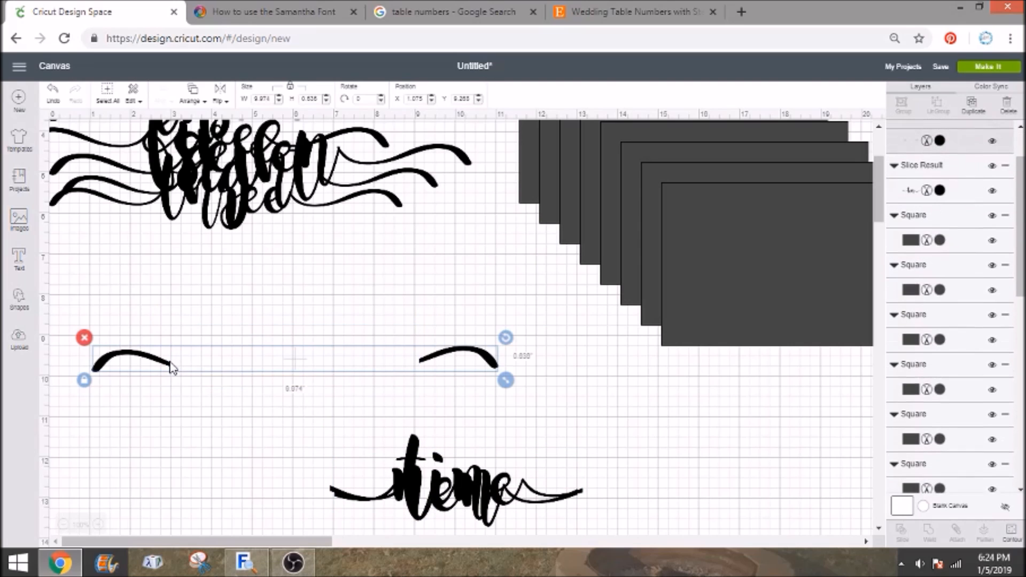
click(202, 345)
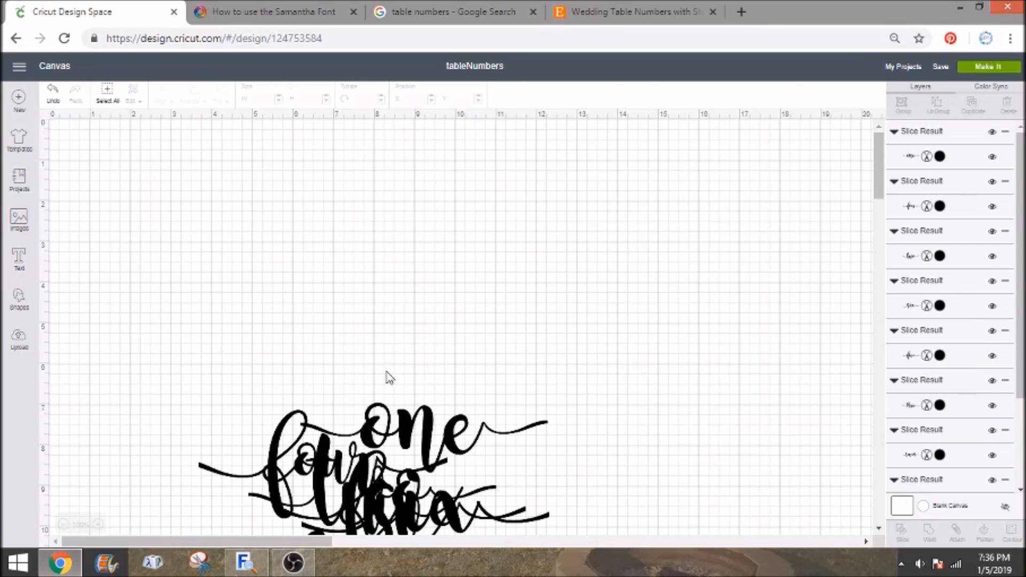
- Send the tableNumbers project to cut preparation and open mat 3
click(969, 66)
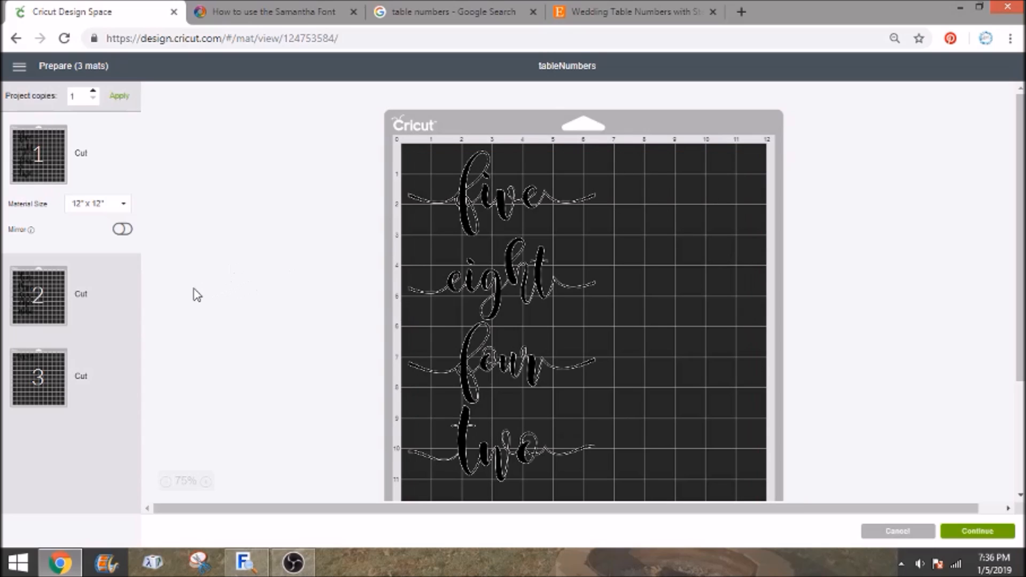
click(38, 377)
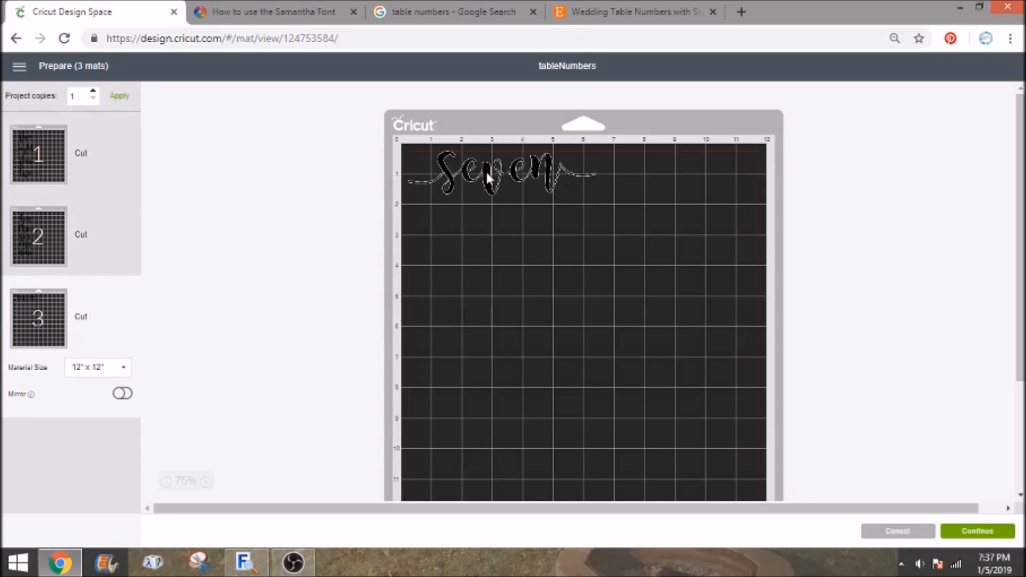
- Move "seven" from mat 3 to mat 1 and place it beside "five"
click(487, 173)
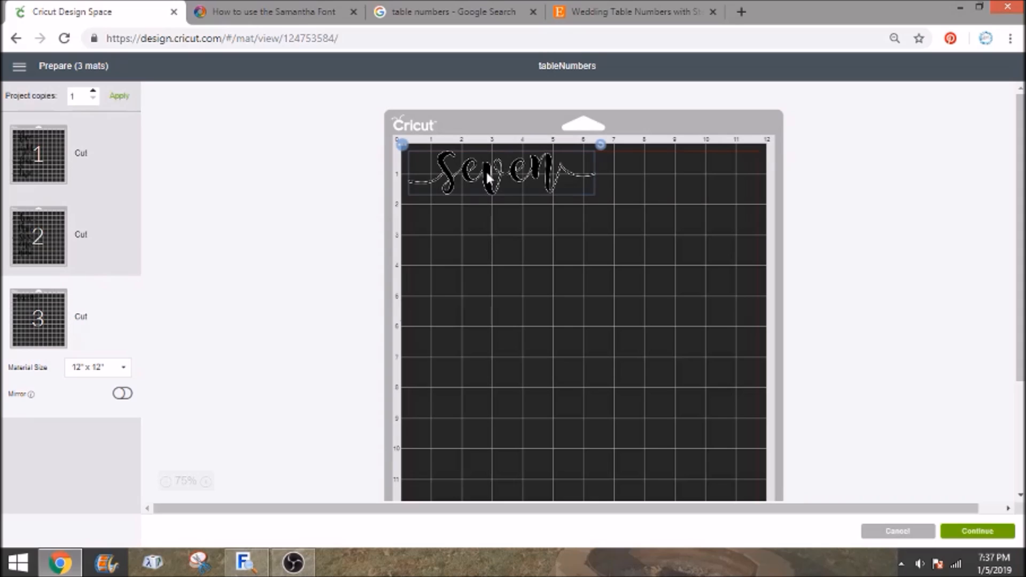
click(402, 146)
click(408, 168)
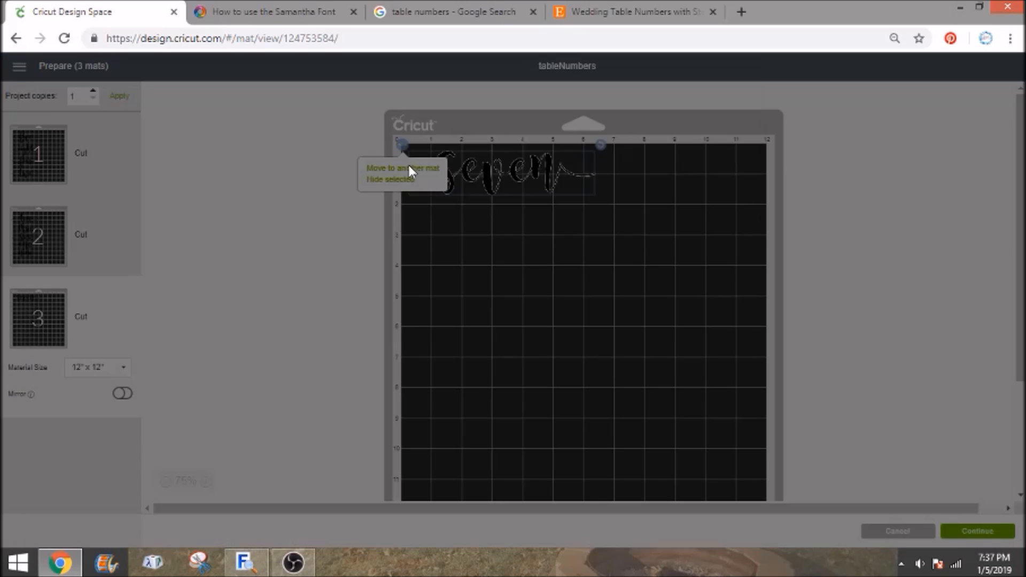
click(365, 188)
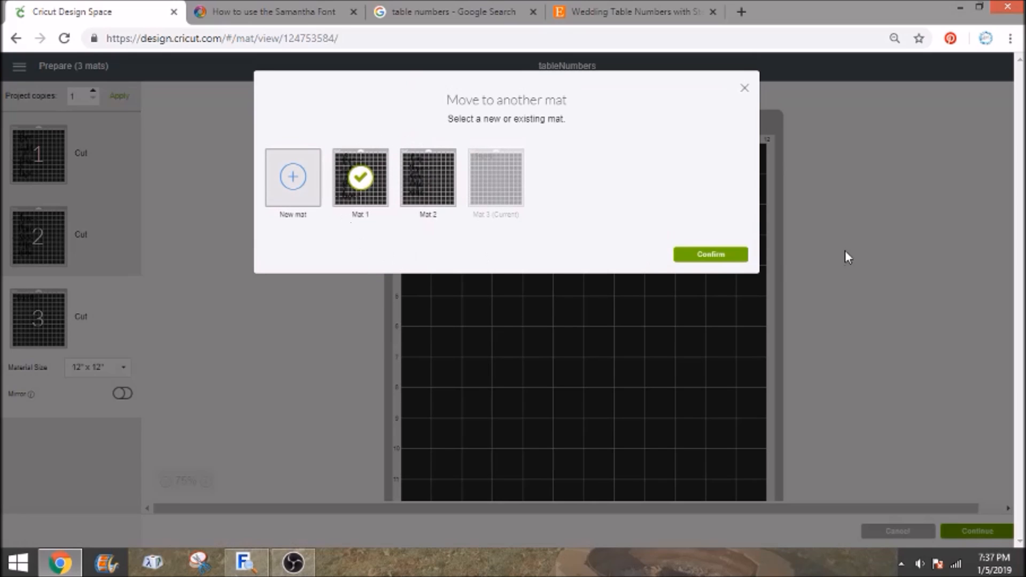
click(728, 255)
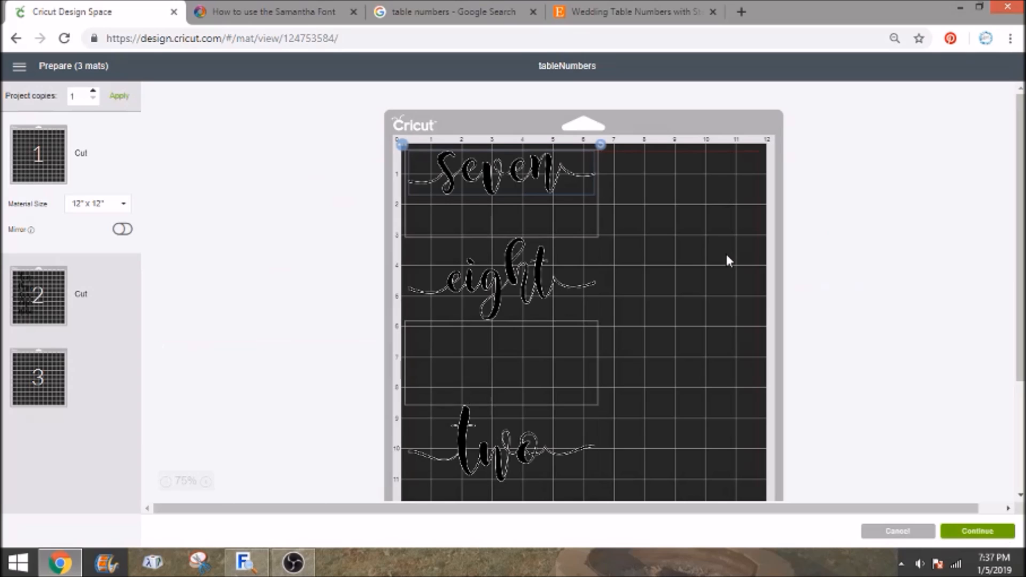
drag(501, 171, 666, 167)
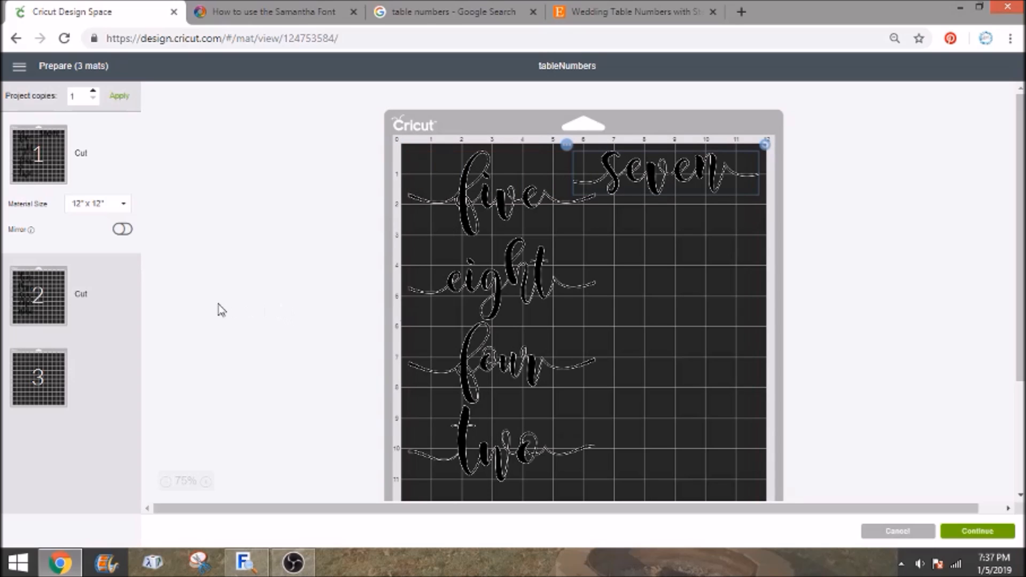
- Move "ten" from mat 2 to mat 1 and place it directly below "seven"
click(50, 303)
click(482, 169)
click(404, 146)
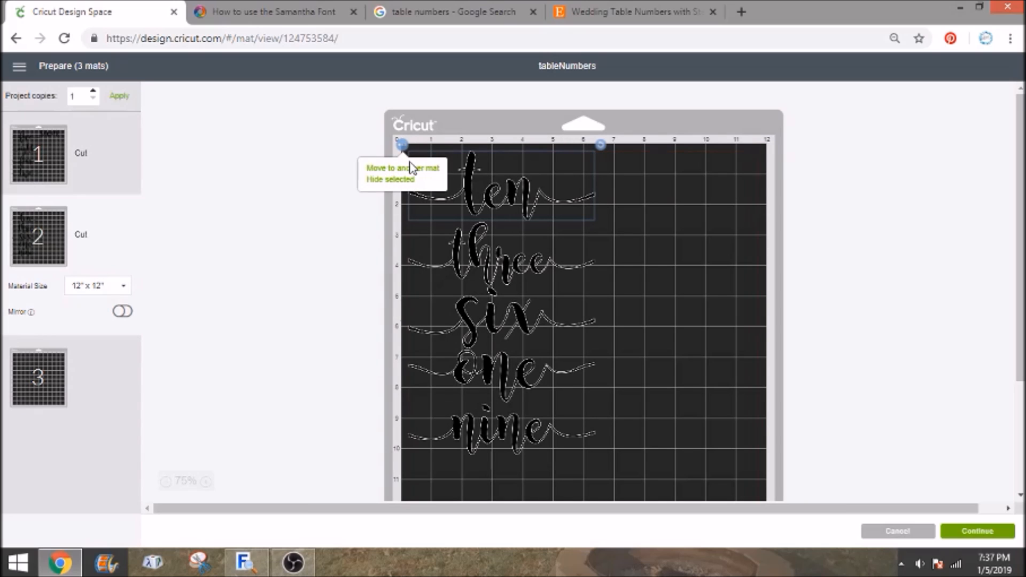
click(411, 169)
click(369, 181)
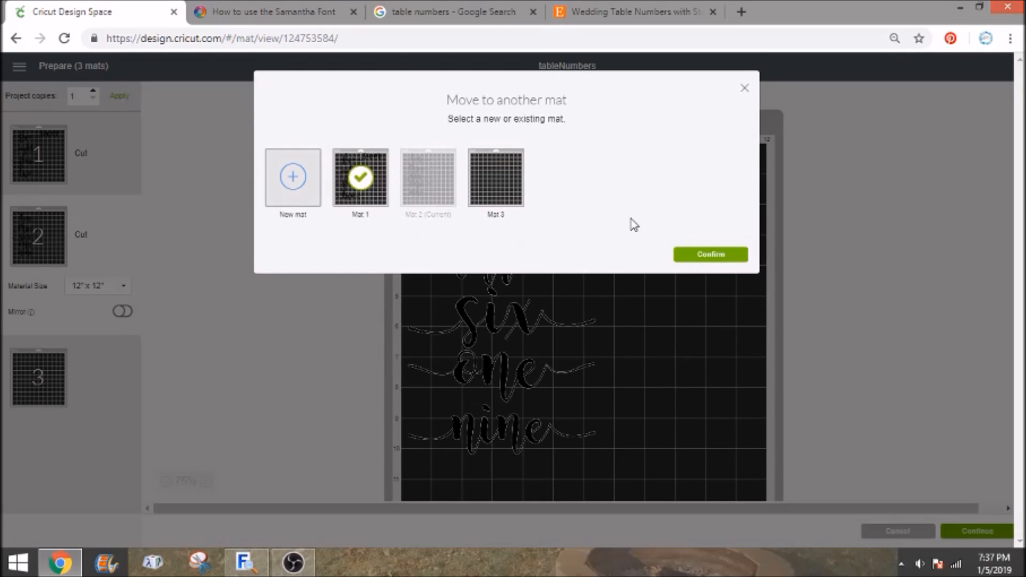
click(693, 255)
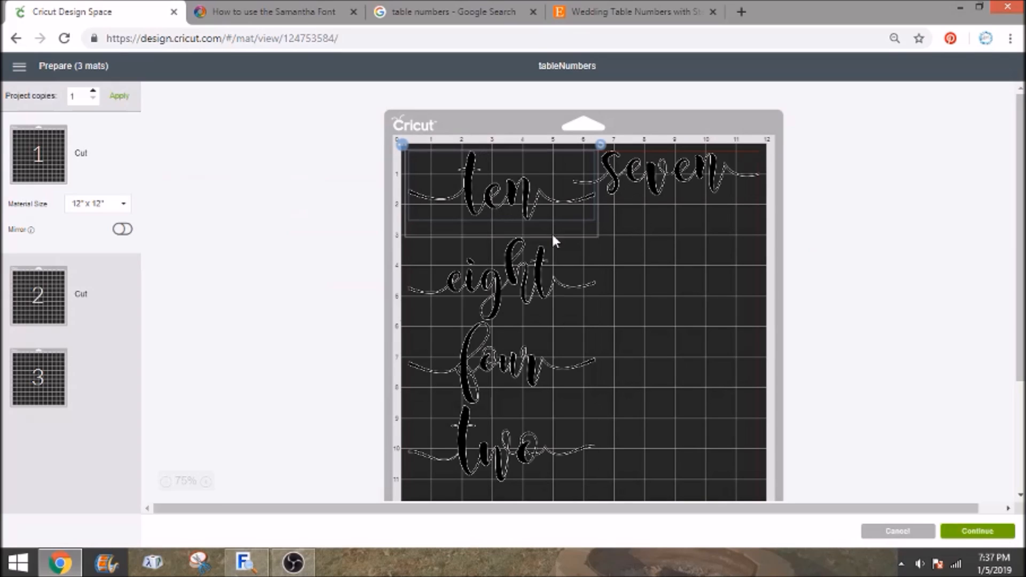
drag(510, 182, 669, 216)
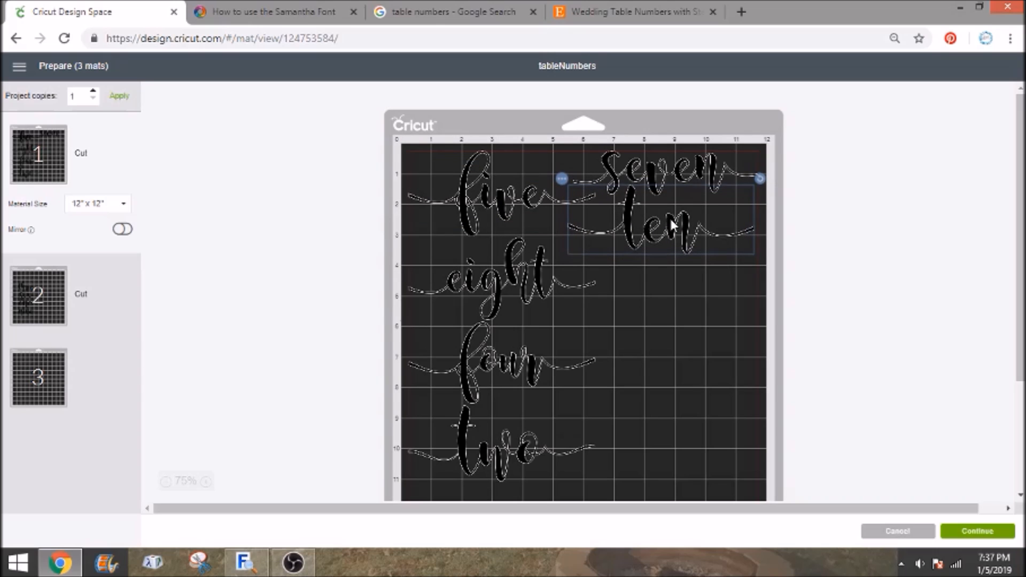
- Move "three" from mat 2 to mat 1 and place it directly below "ten"
click(42, 318)
click(437, 235)
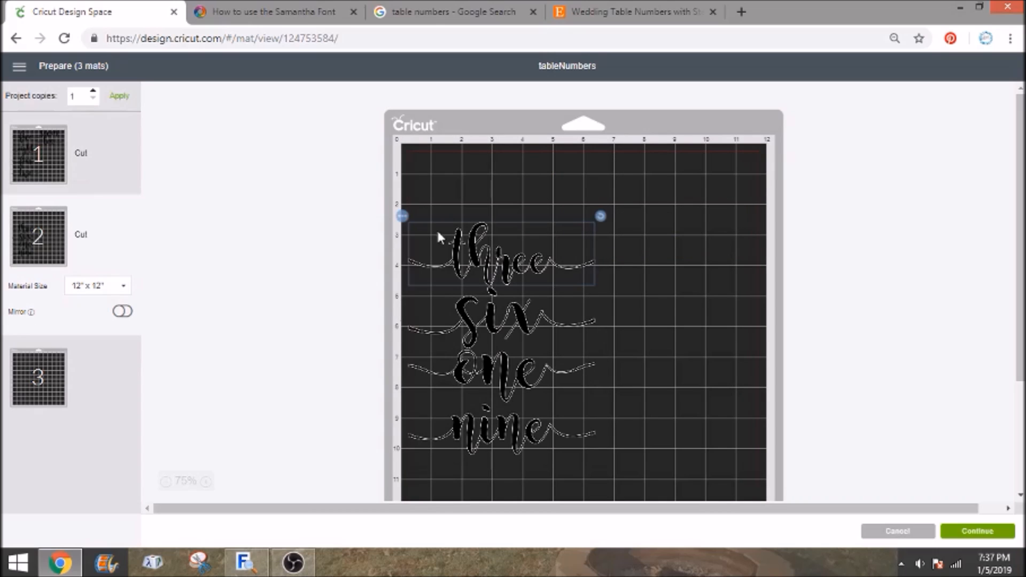
click(404, 218)
click(411, 238)
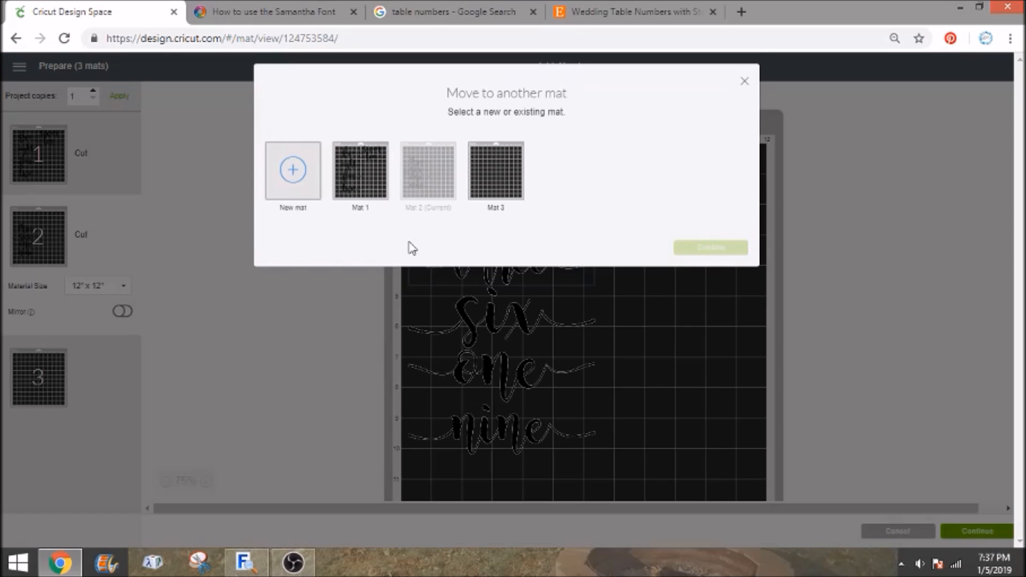
click(379, 195)
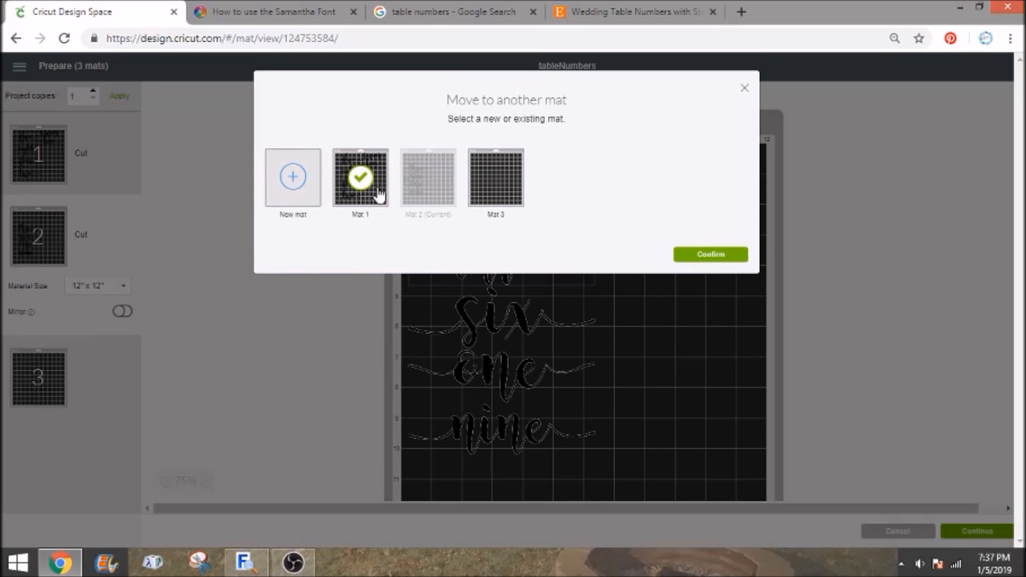
click(698, 255)
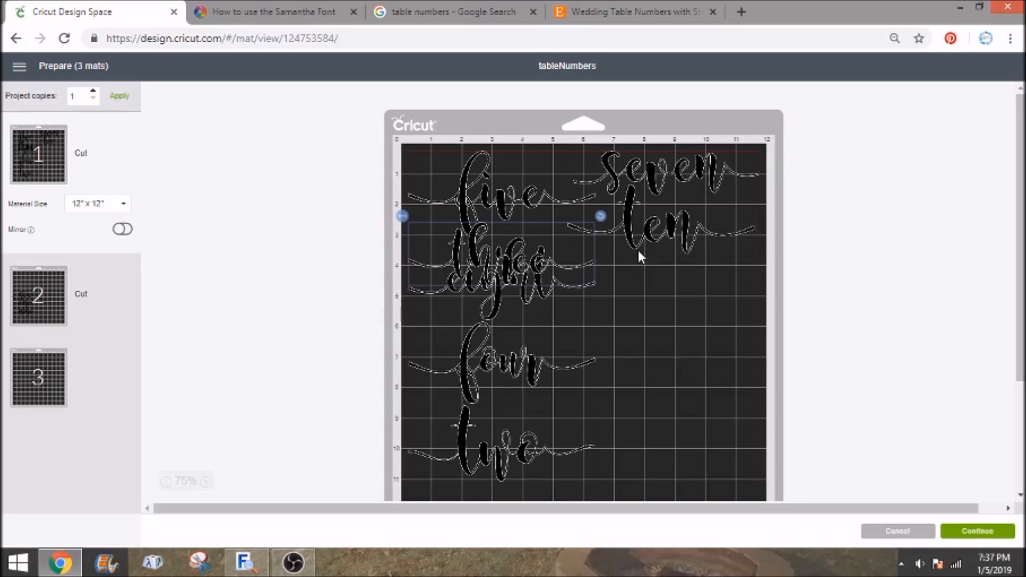
drag(553, 260, 731, 293)
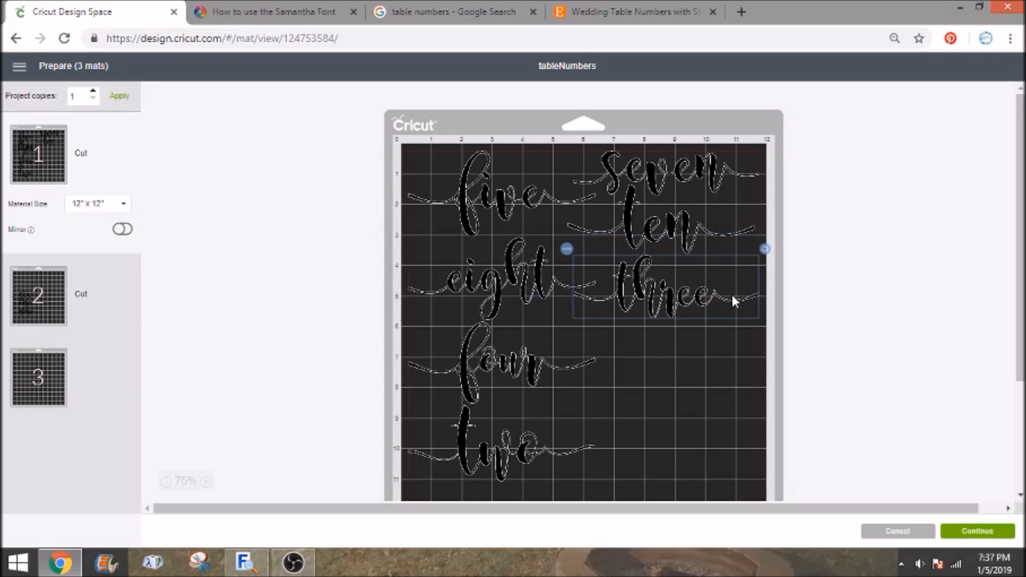
- Move "six" from mat 2 to mat 1 and place it below "three", beside "four"
click(53, 296)
click(419, 300)
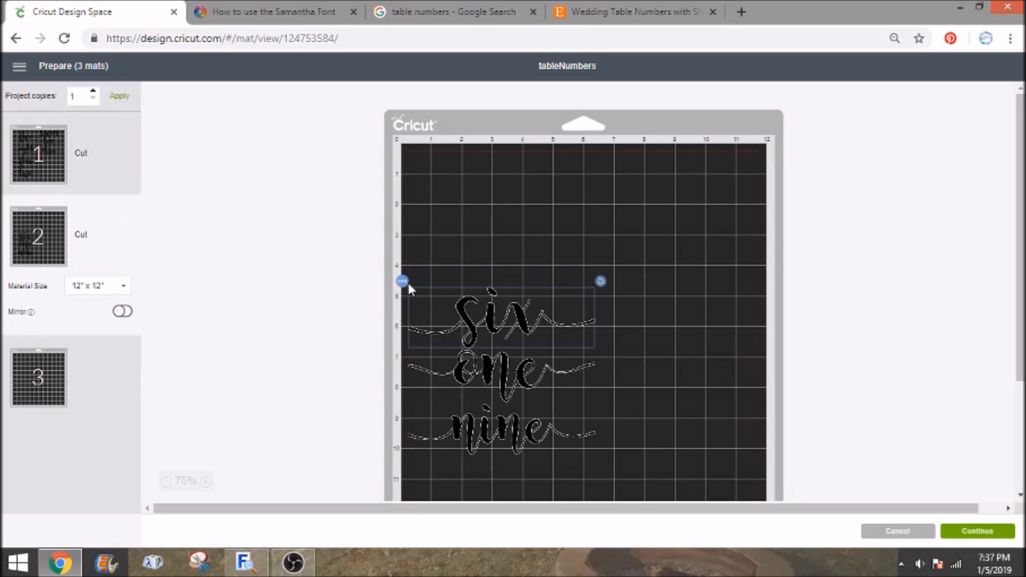
click(403, 282)
click(419, 299)
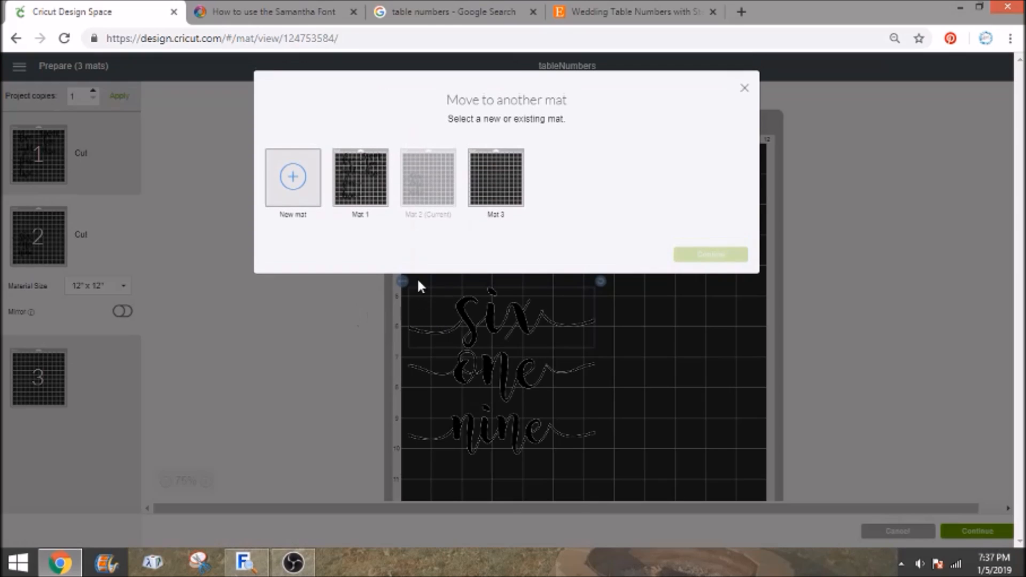
click(374, 198)
click(737, 255)
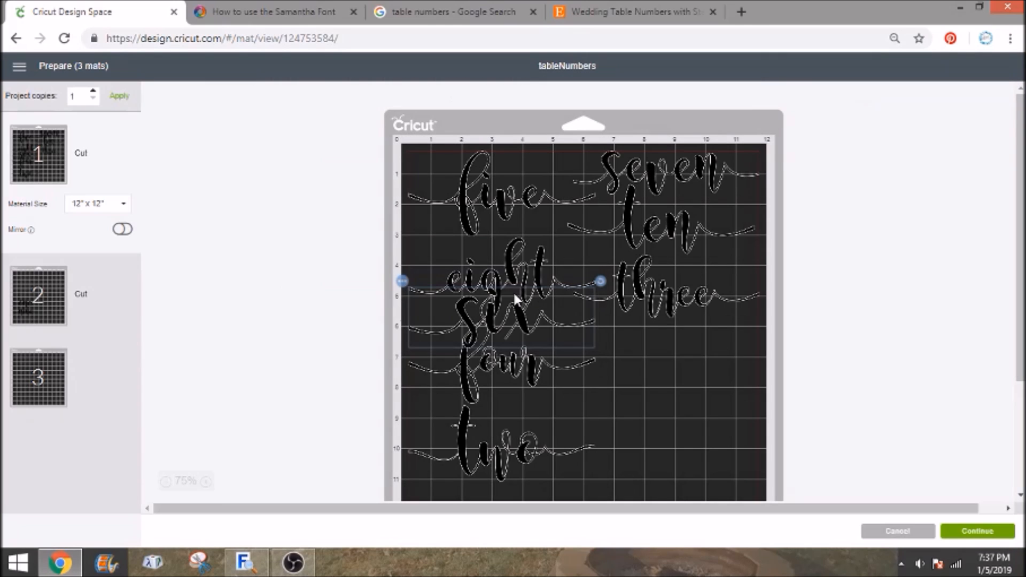
drag(518, 311, 711, 360)
- Move "one" from mat 2 to mat 1 and place it directly below "six"
scroll(711, 360, down, 2)
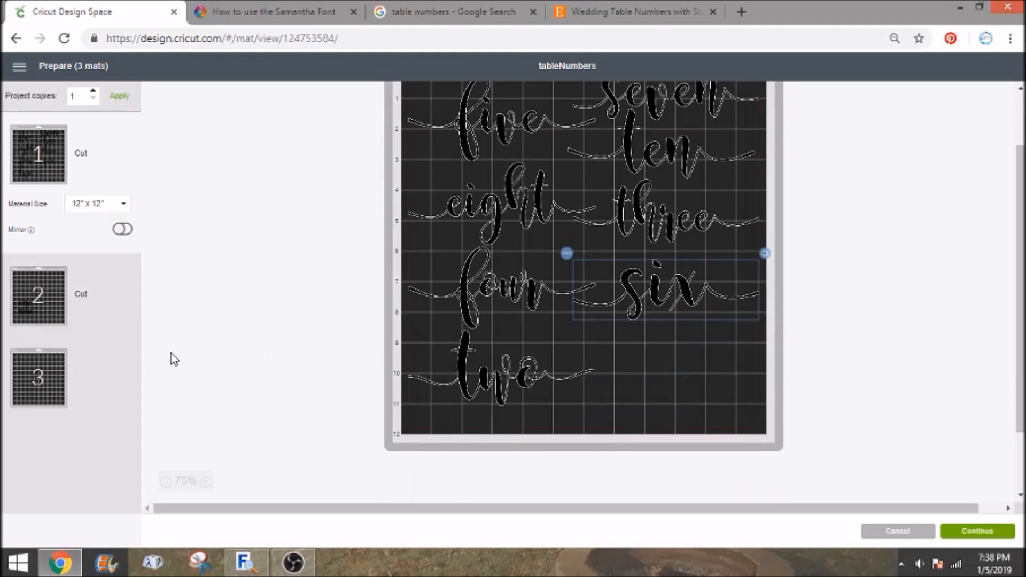
click(71, 314)
click(527, 300)
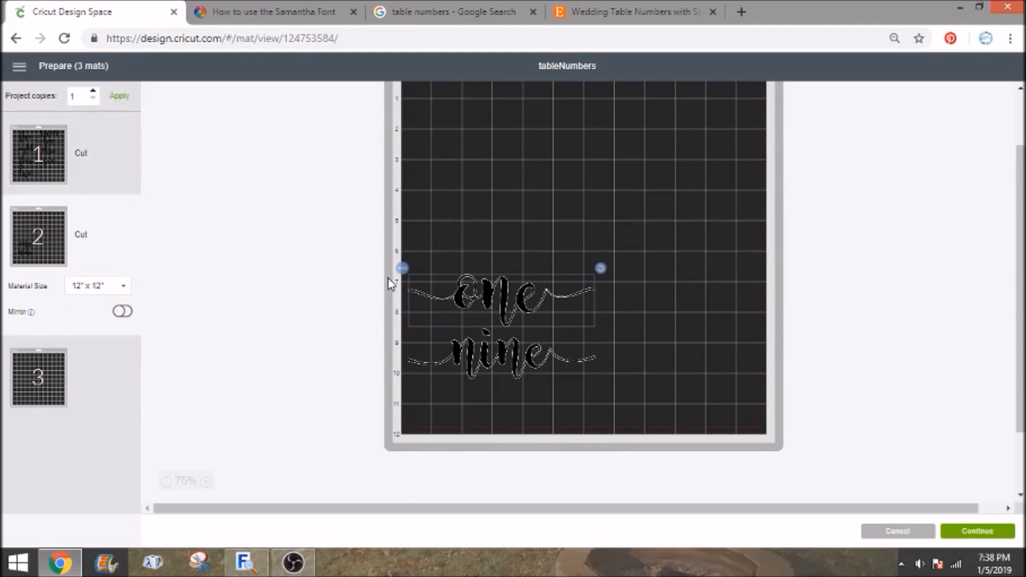
click(402, 268)
click(406, 287)
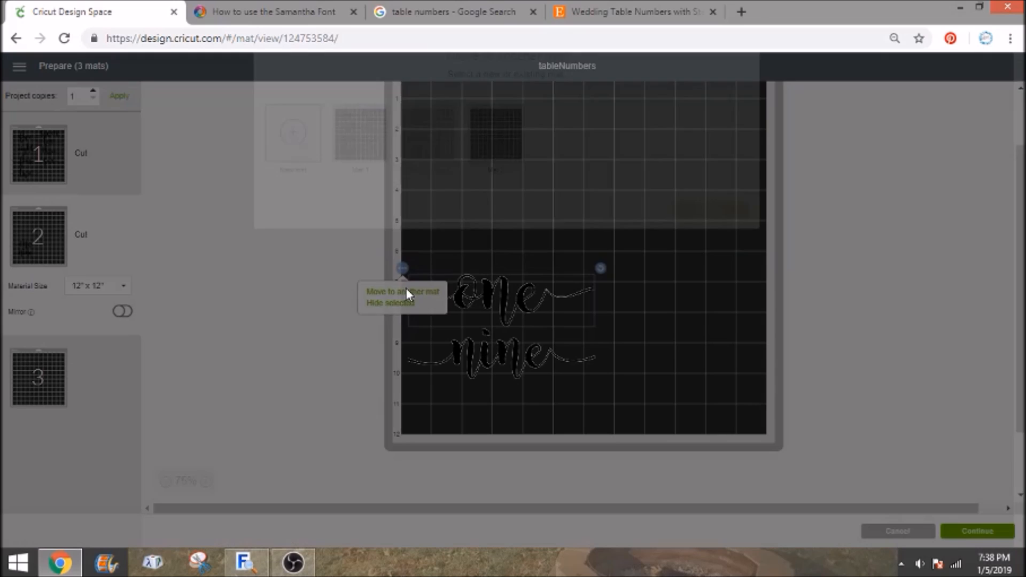
click(355, 219)
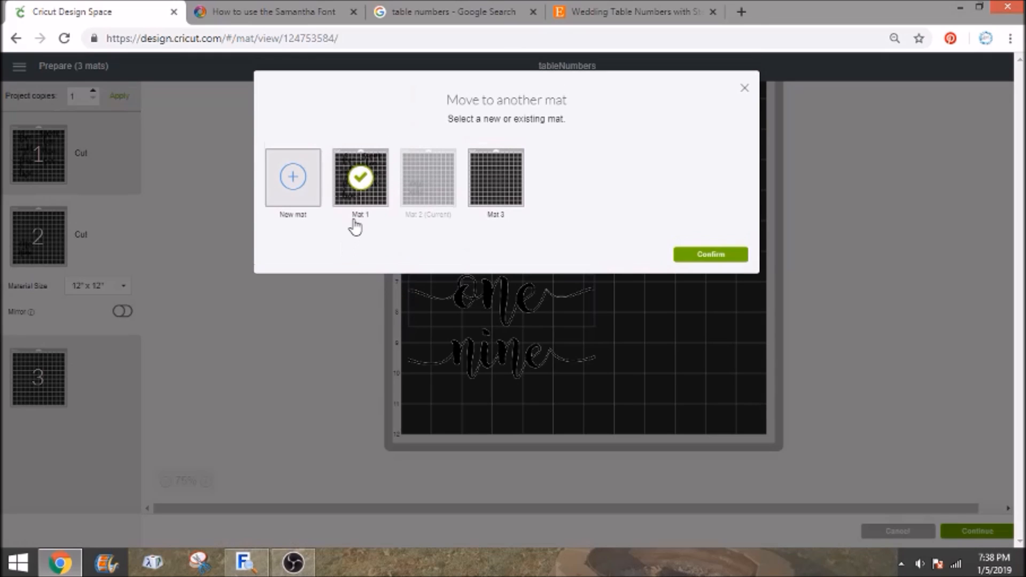
click(710, 256)
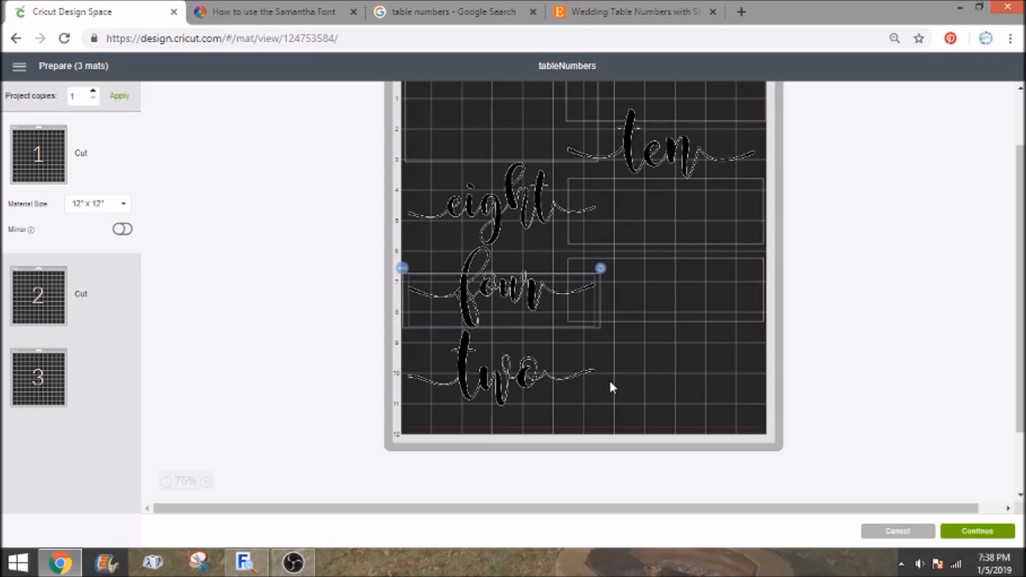
drag(525, 305, 694, 357)
- Move "nine" from mat 2 to mat 1 and place it below "one" at the mat's lower edge
click(43, 323)
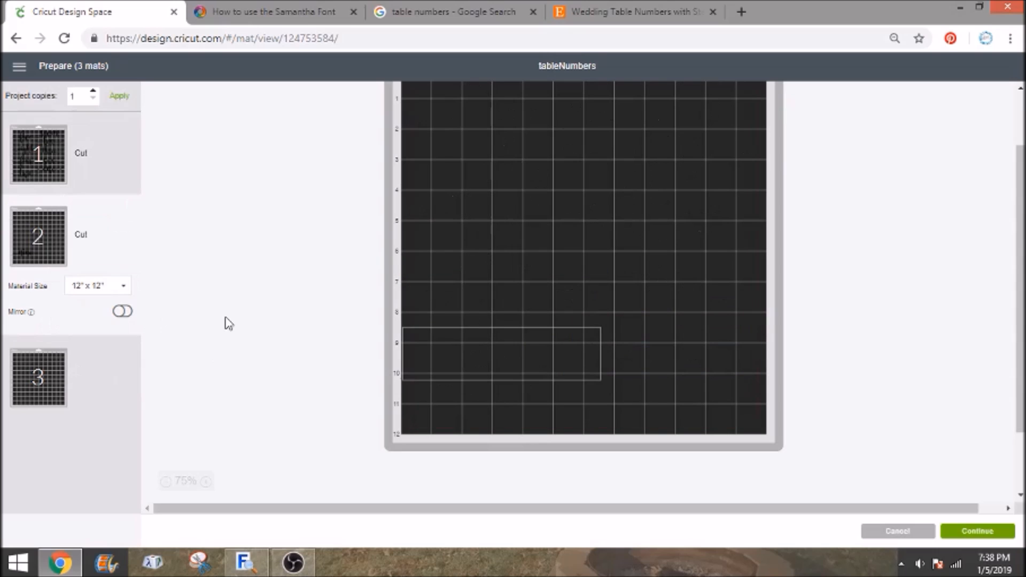
click(404, 329)
click(402, 322)
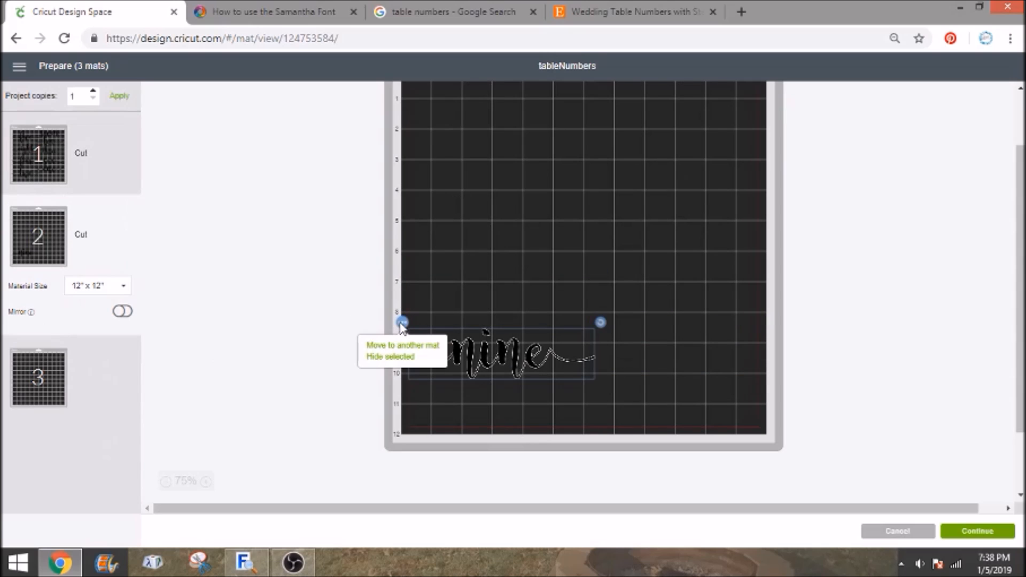
click(404, 346)
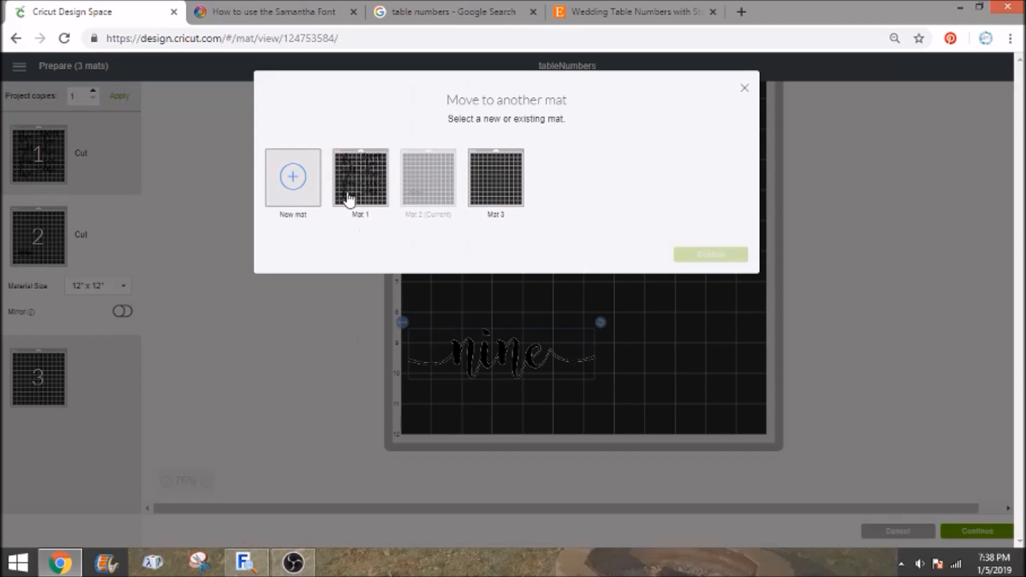
click(348, 199)
click(691, 257)
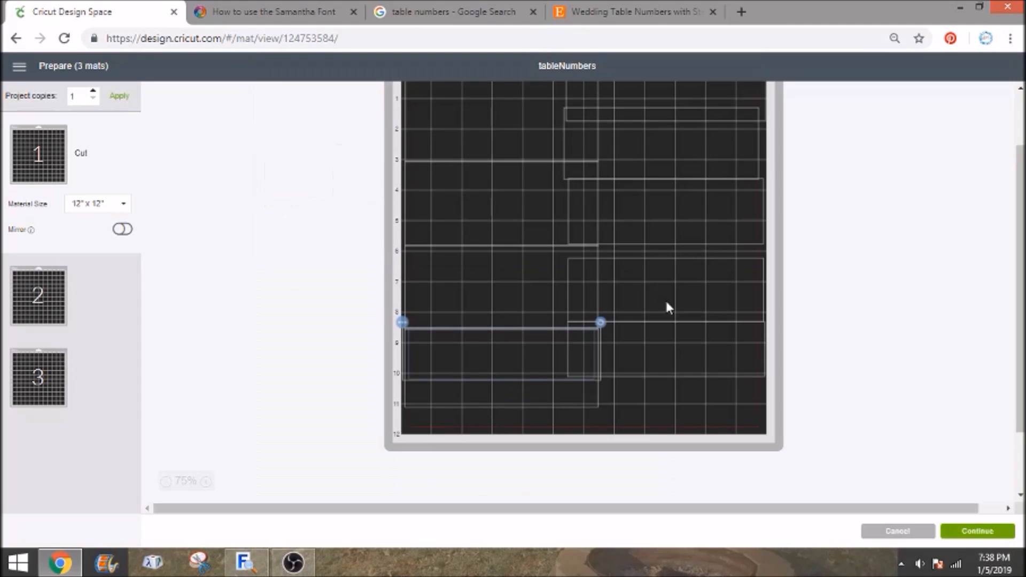
drag(536, 358, 689, 414)
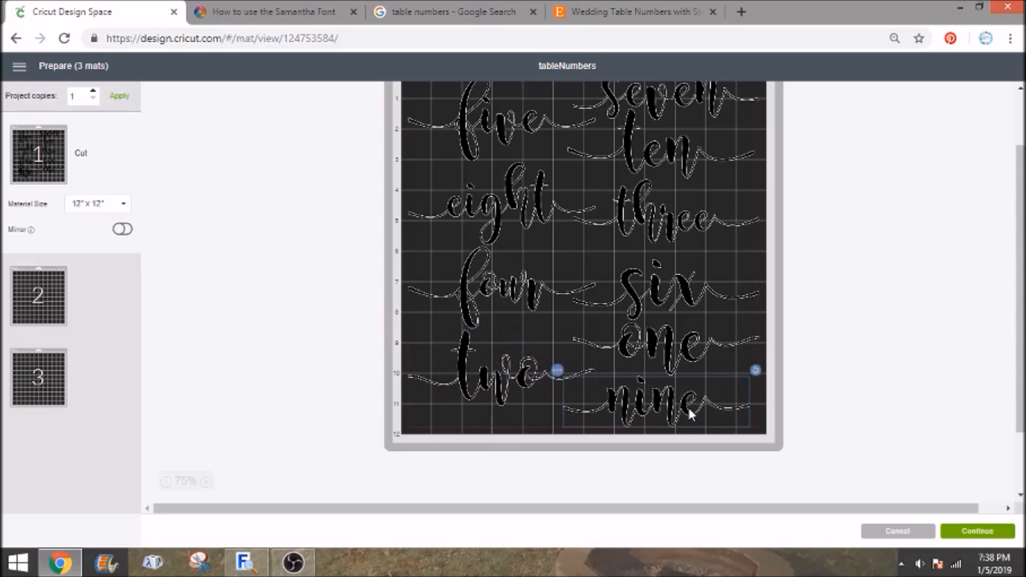
click(659, 347)
scroll(834, 315, up, 1)
scroll(834, 315, up, 1)
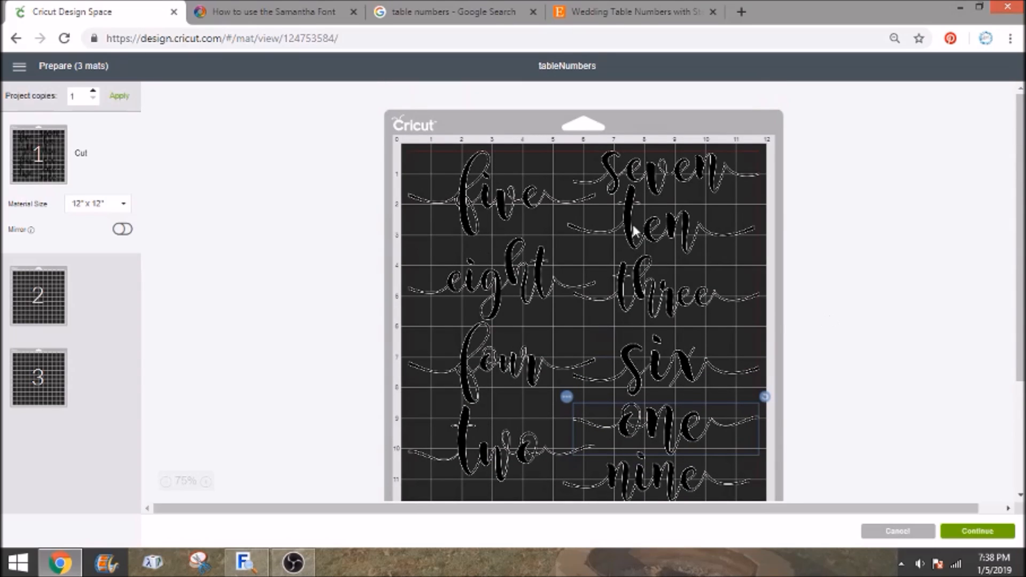